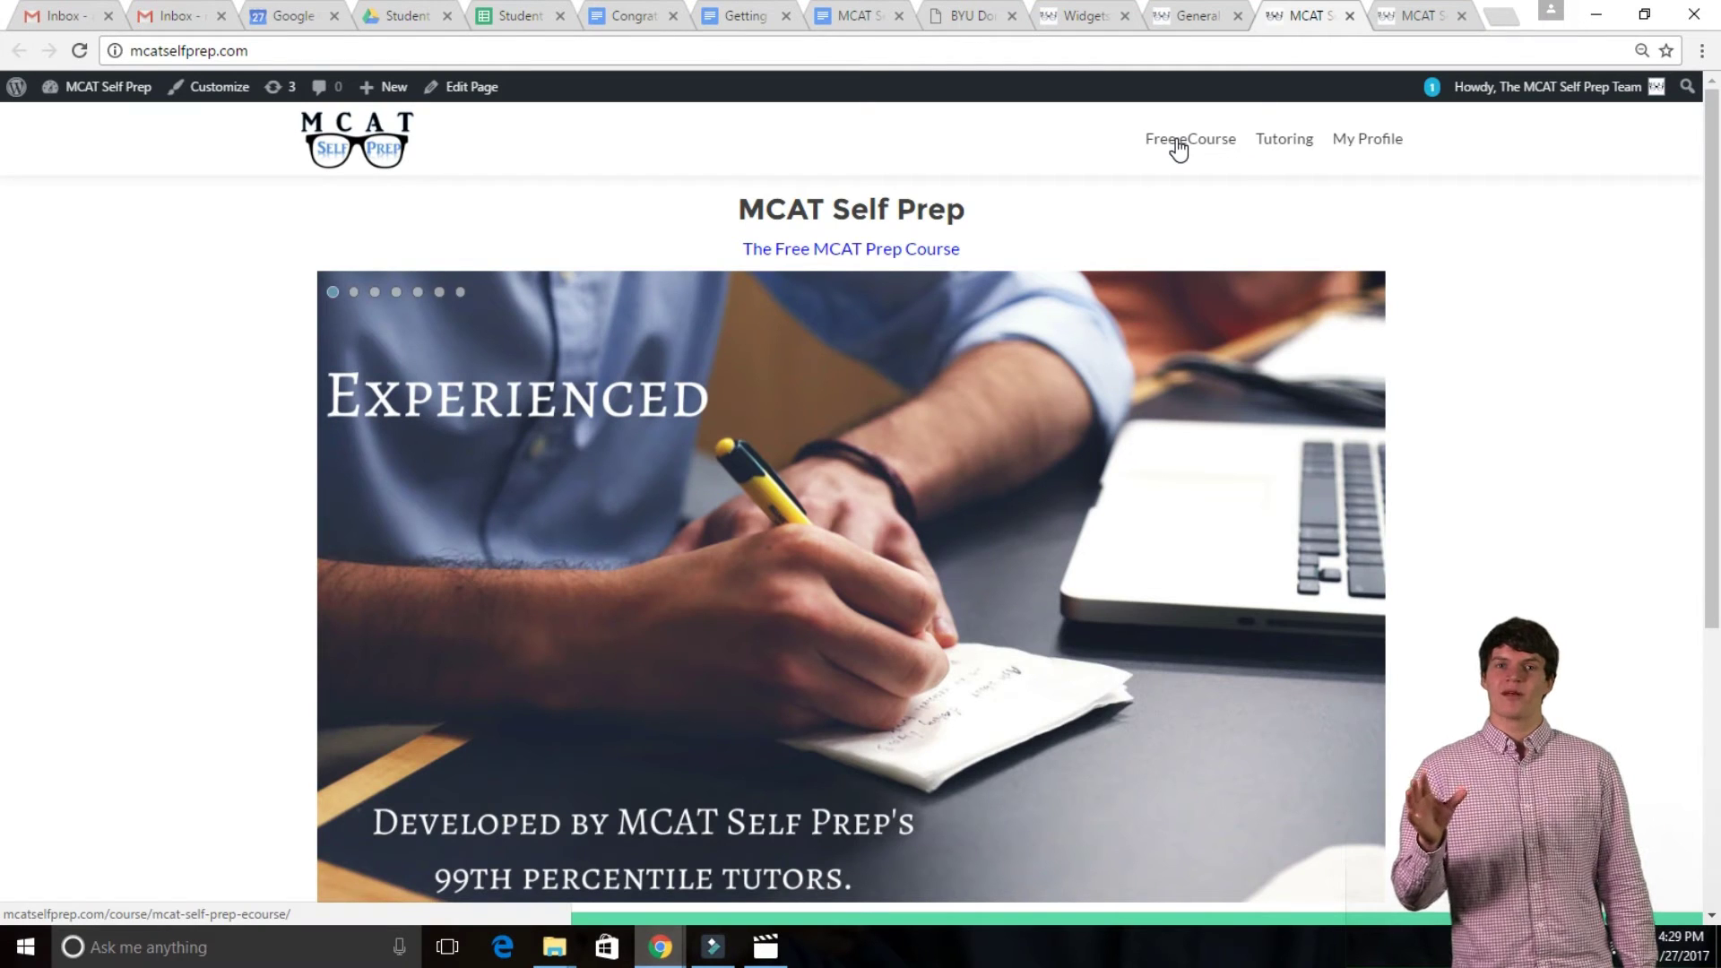
Step: Complete the free eCourse enrollment on MCAT Self Prep and open 'The 9 Most Essential MCAT Prep Materials' lesson
left_click(1177, 144)
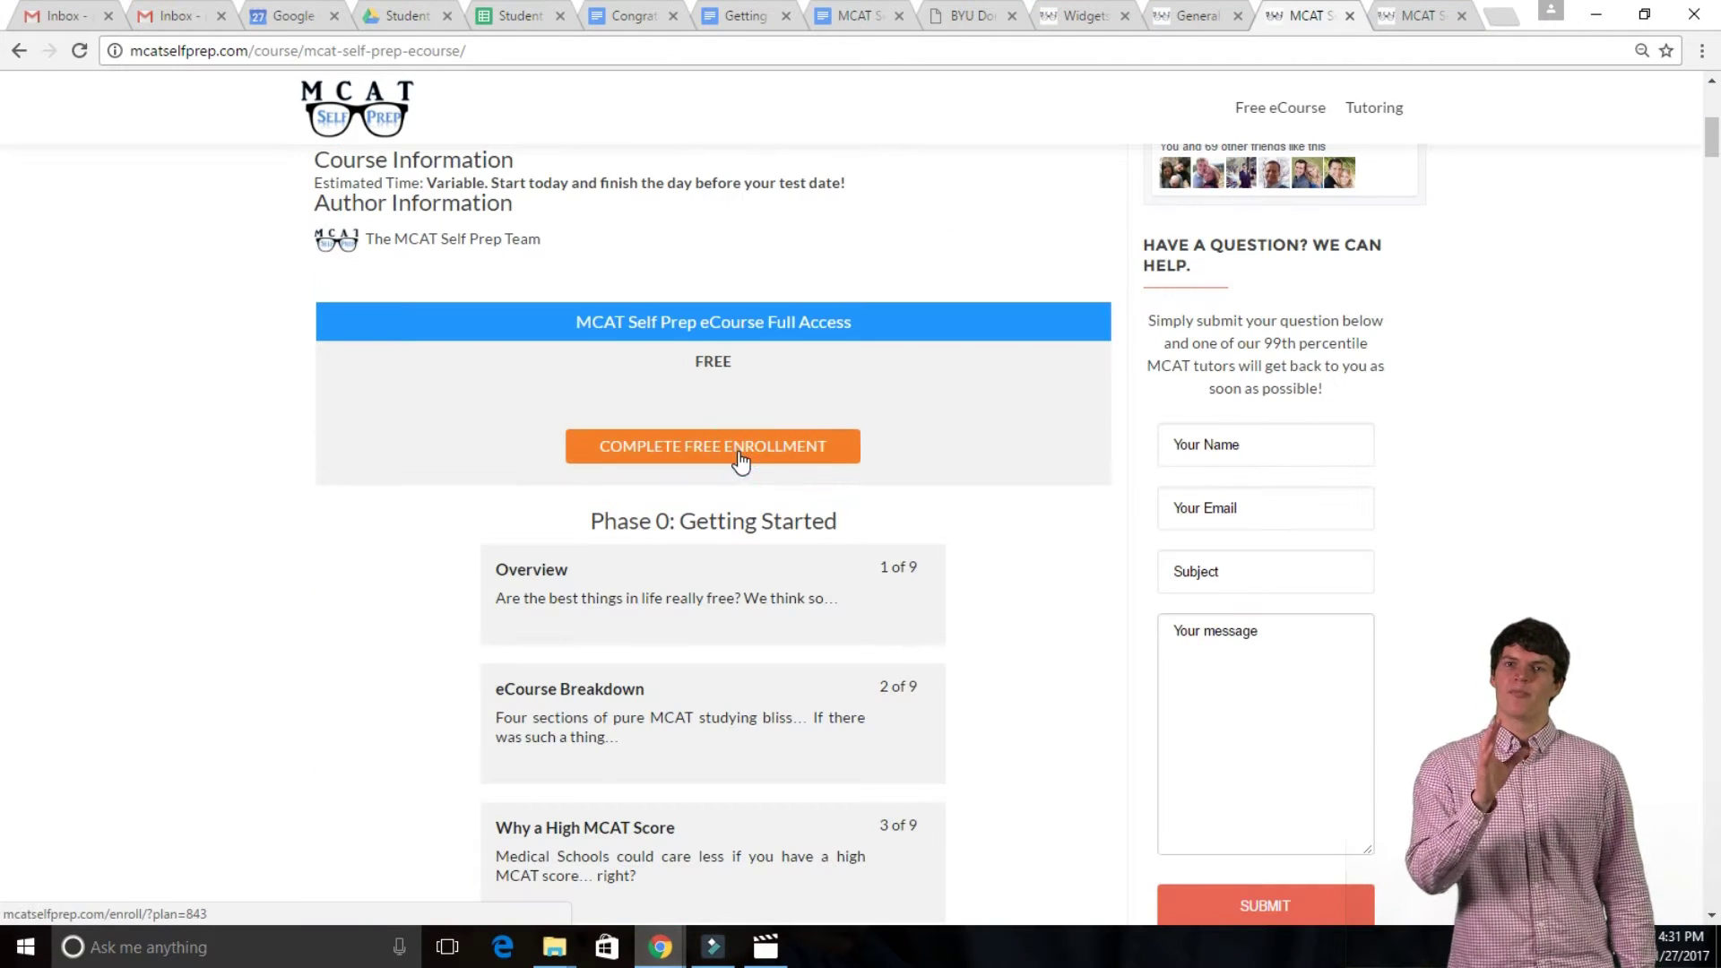
left_click(740, 453)
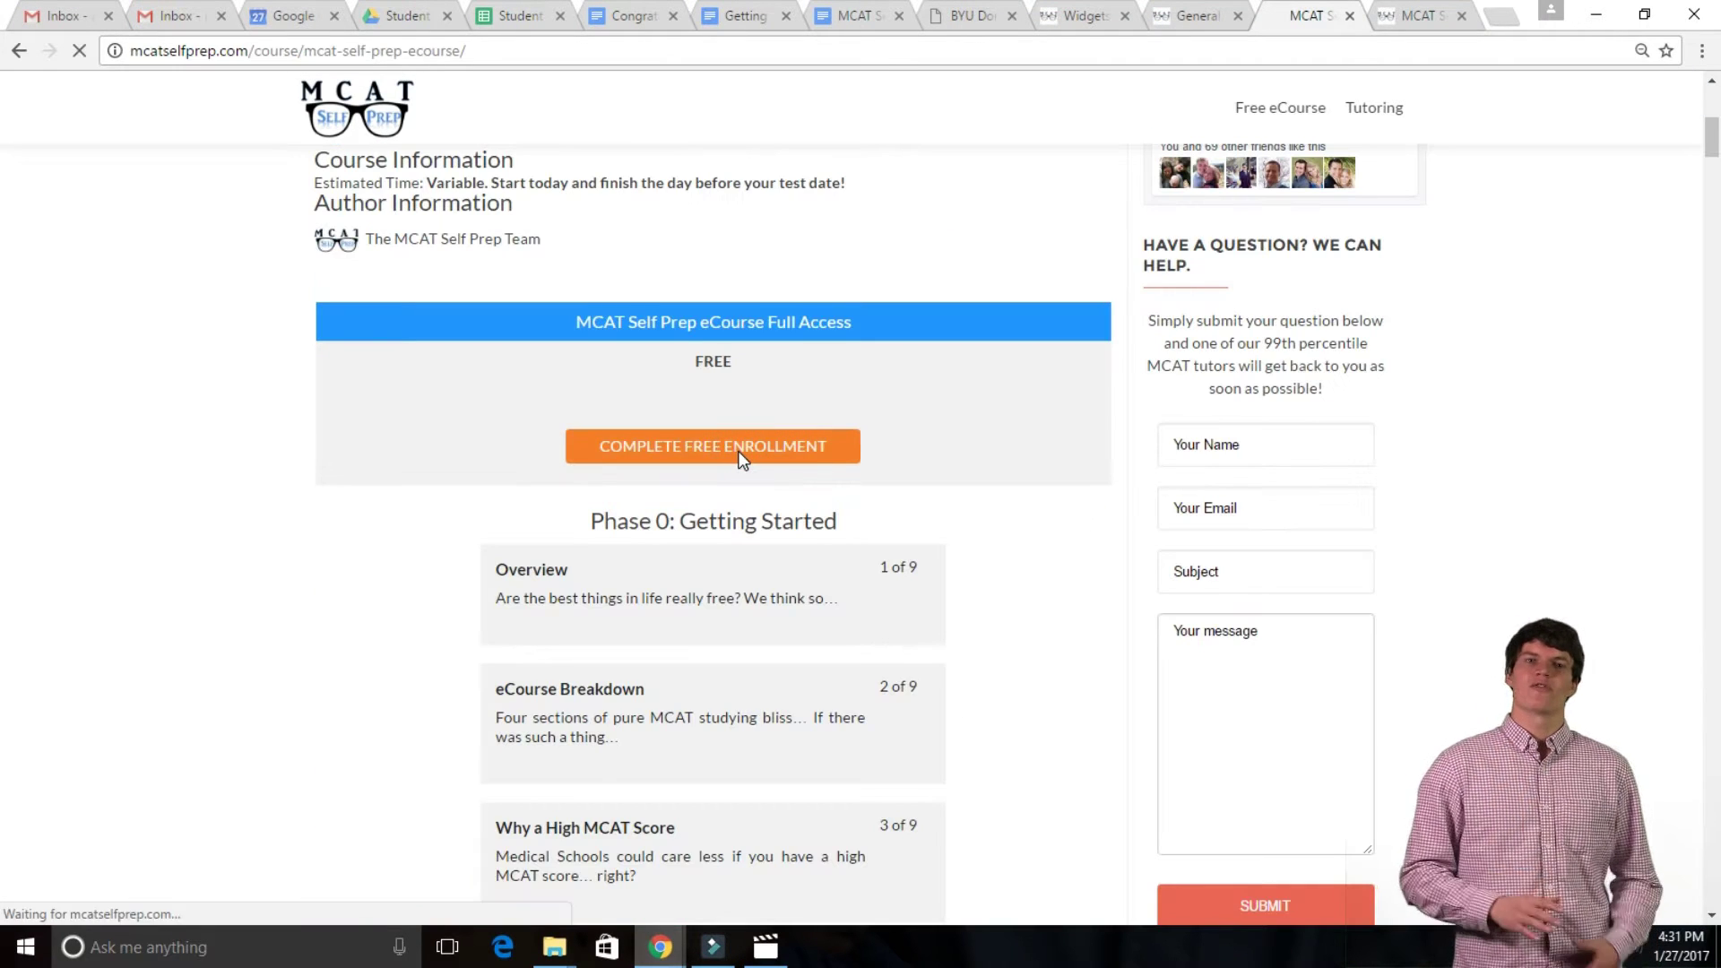
left_click(899, 556)
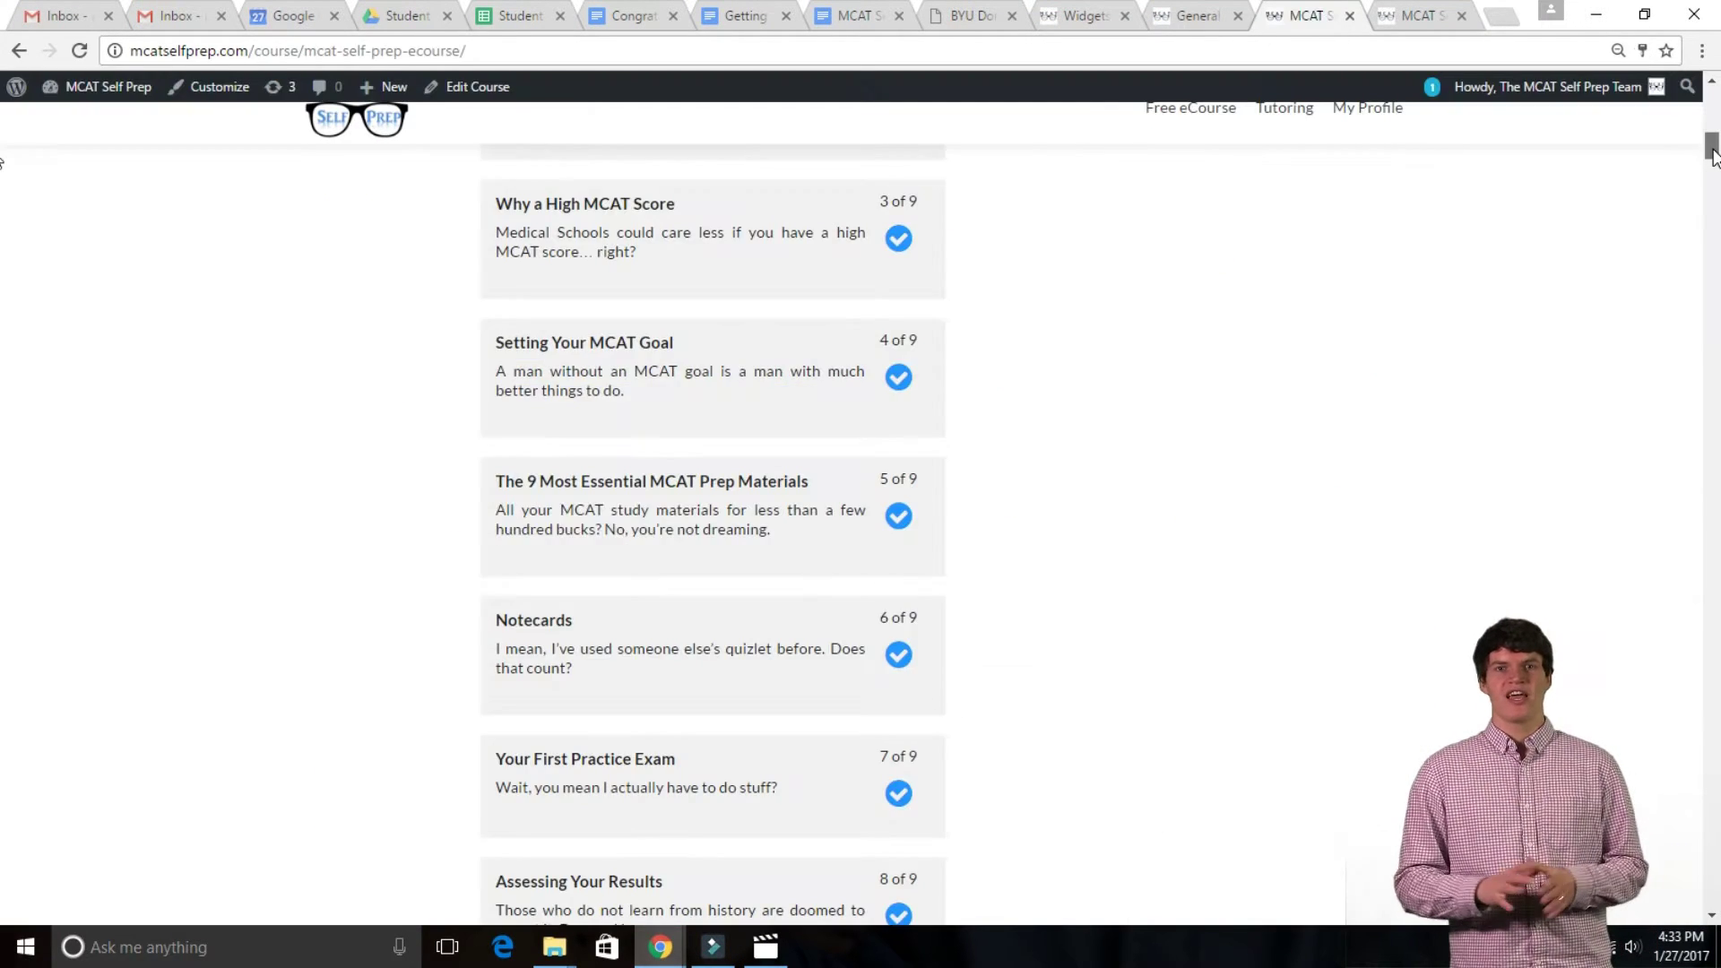
scroll(1711, 156, "down", 1)
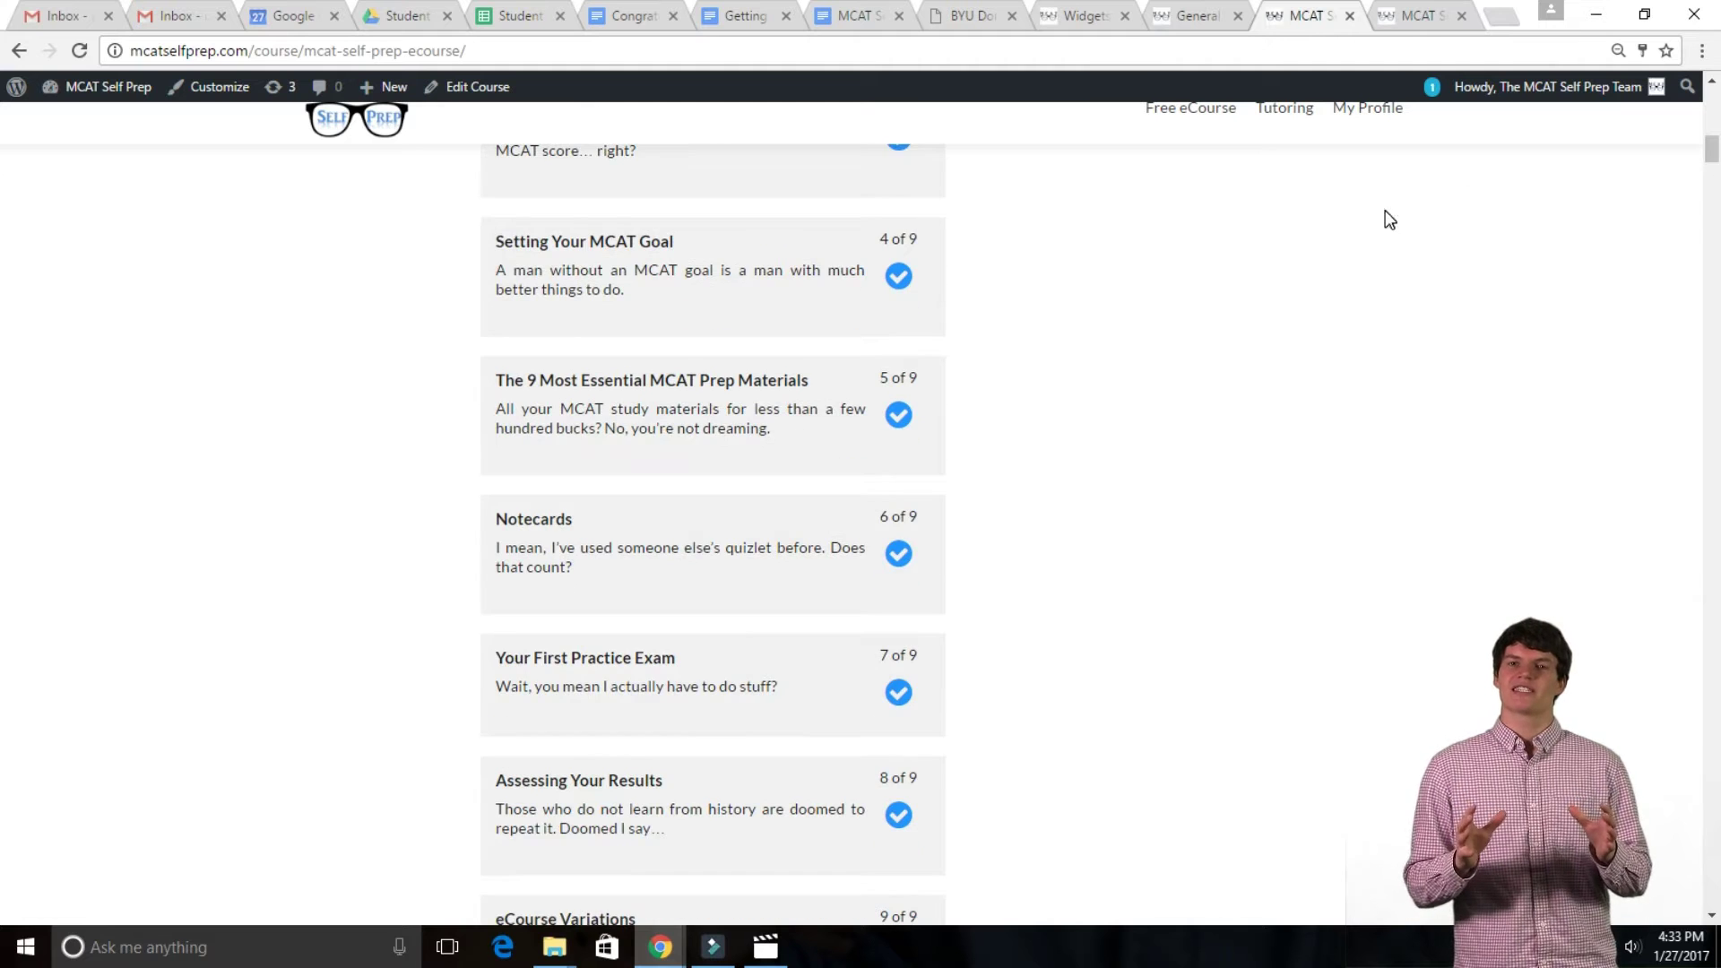
left_click(759, 409)
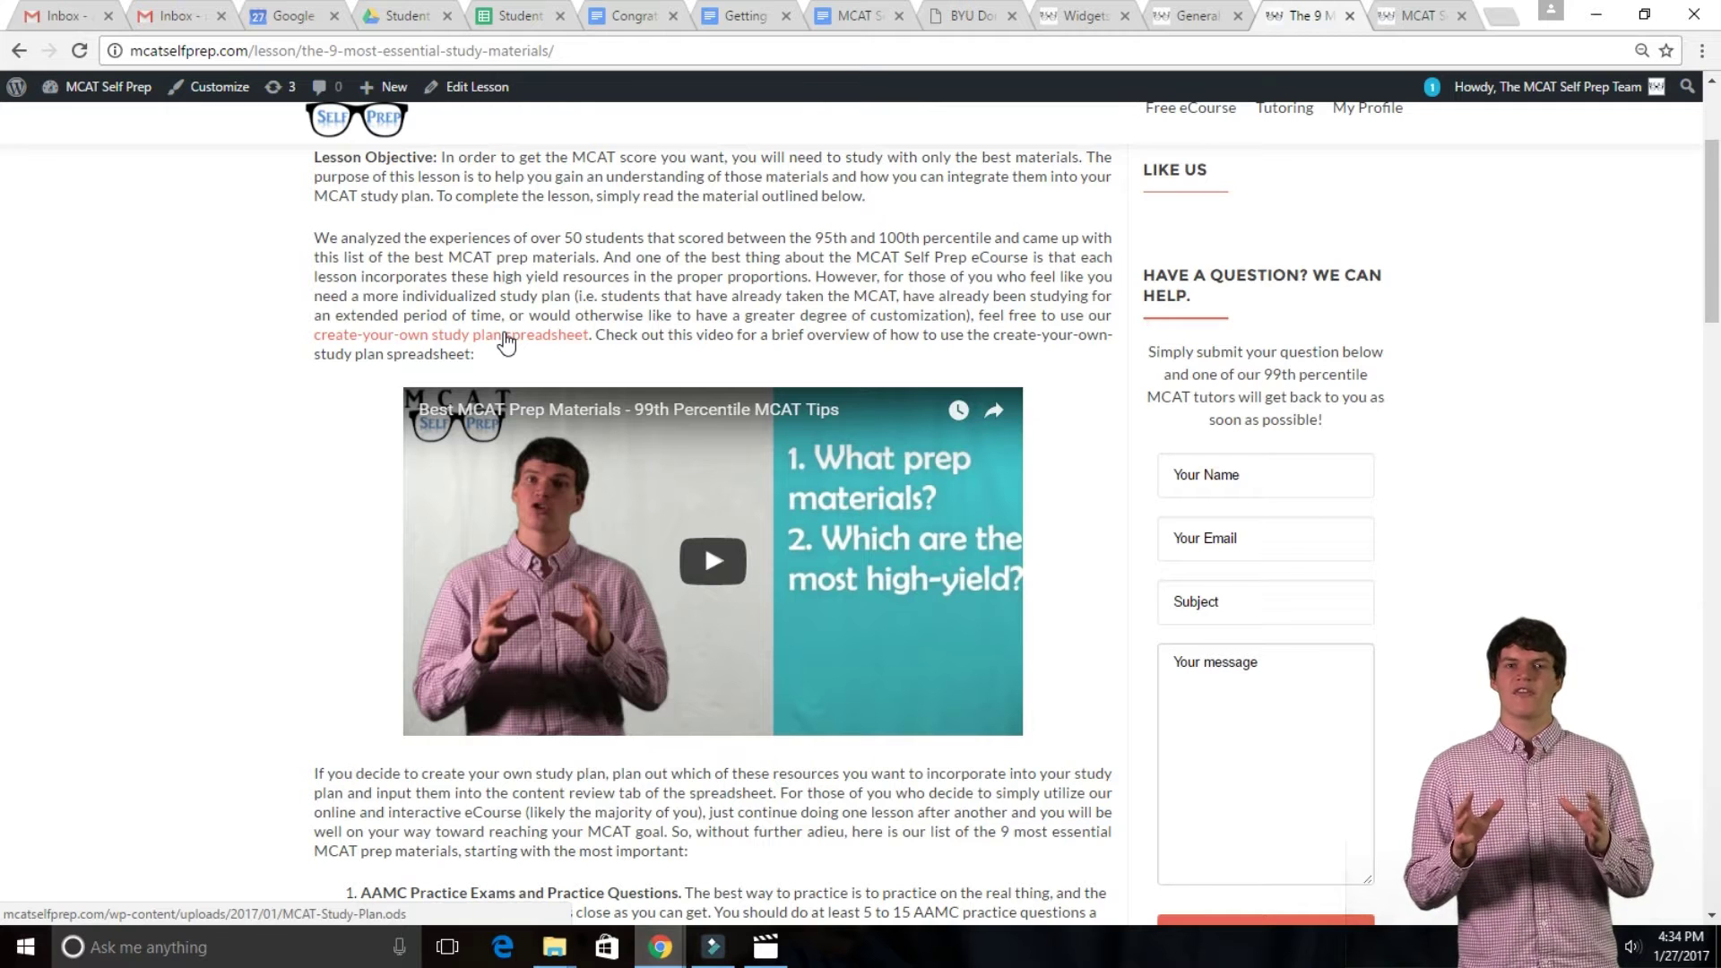
Step: Download MCAT-Study-Plan.ods, upload it to the Fun folder, and open it with Google Sheets
left_click(502, 336)
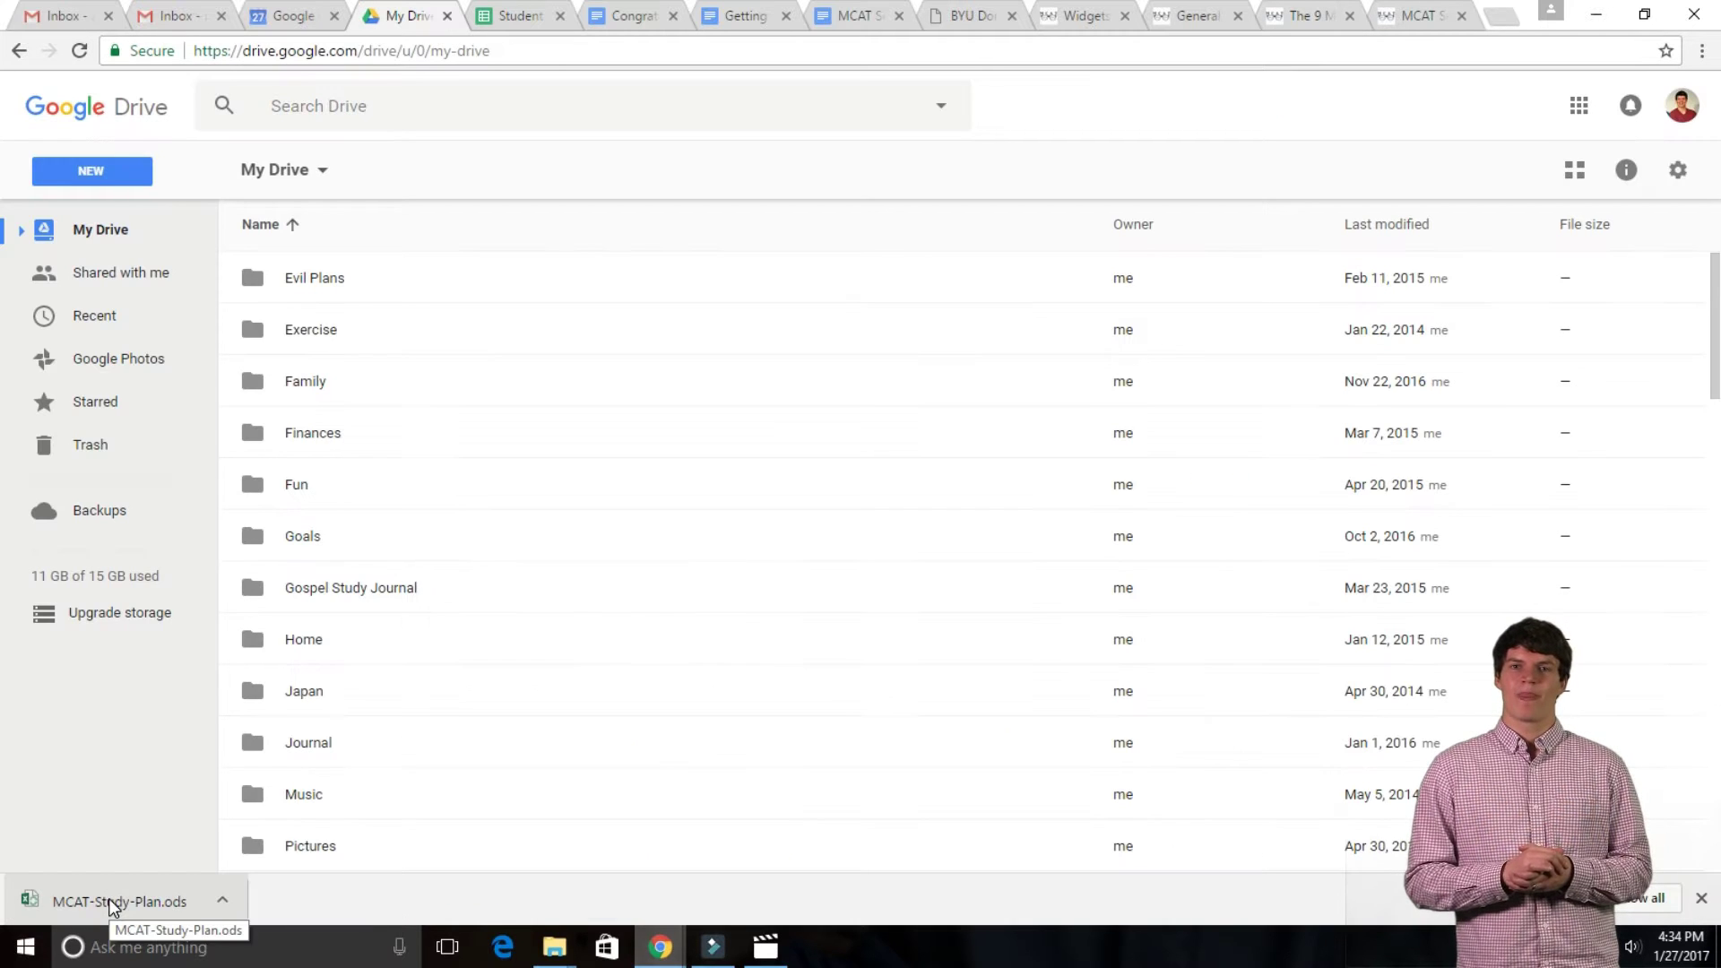
left_click_drag(112, 907, 277, 501)
left_click_drag(277, 502, 295, 488)
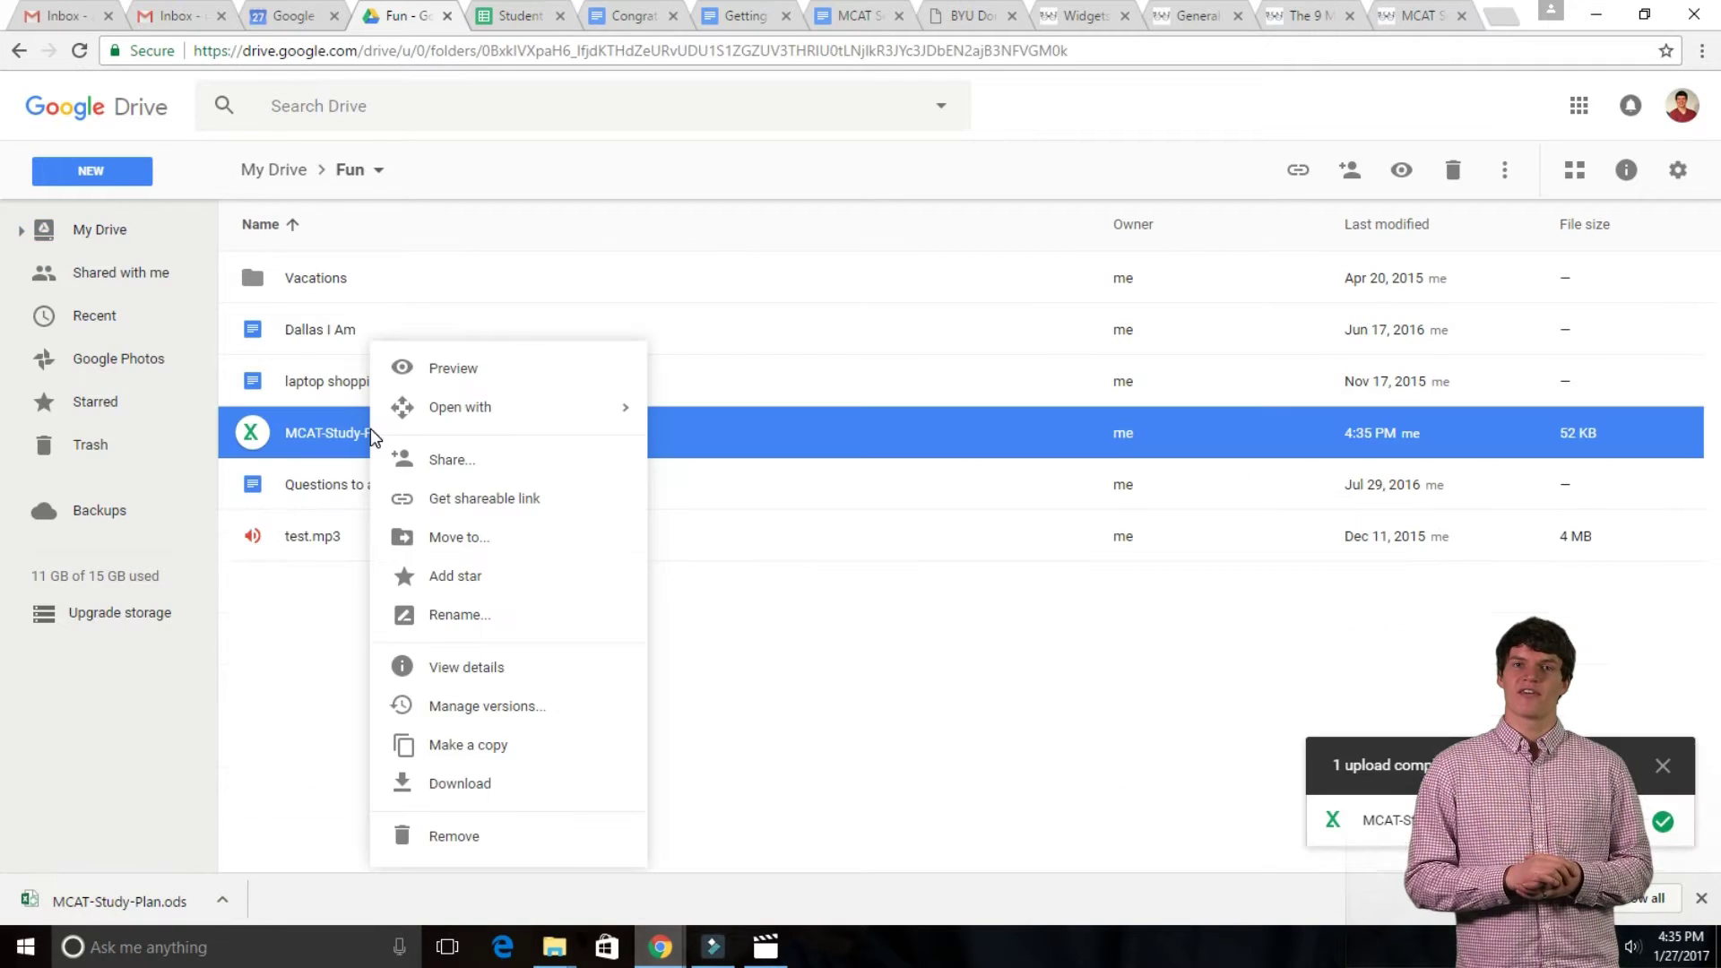
mouse_move(466, 416)
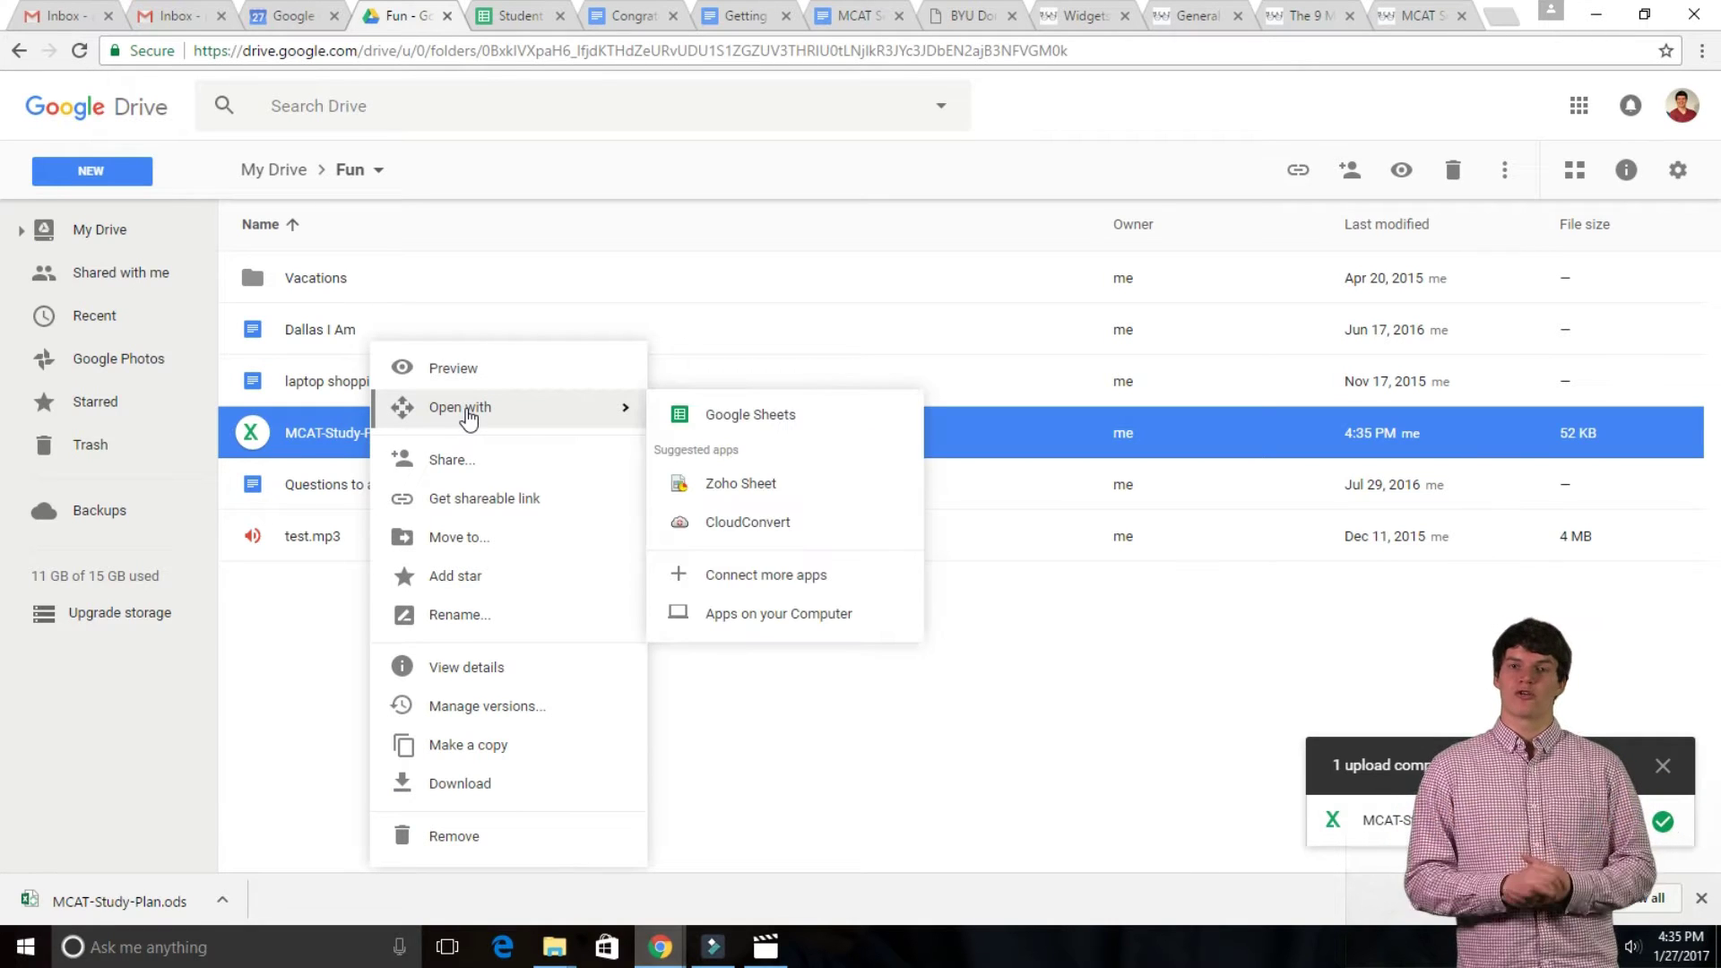
left_click(740, 415)
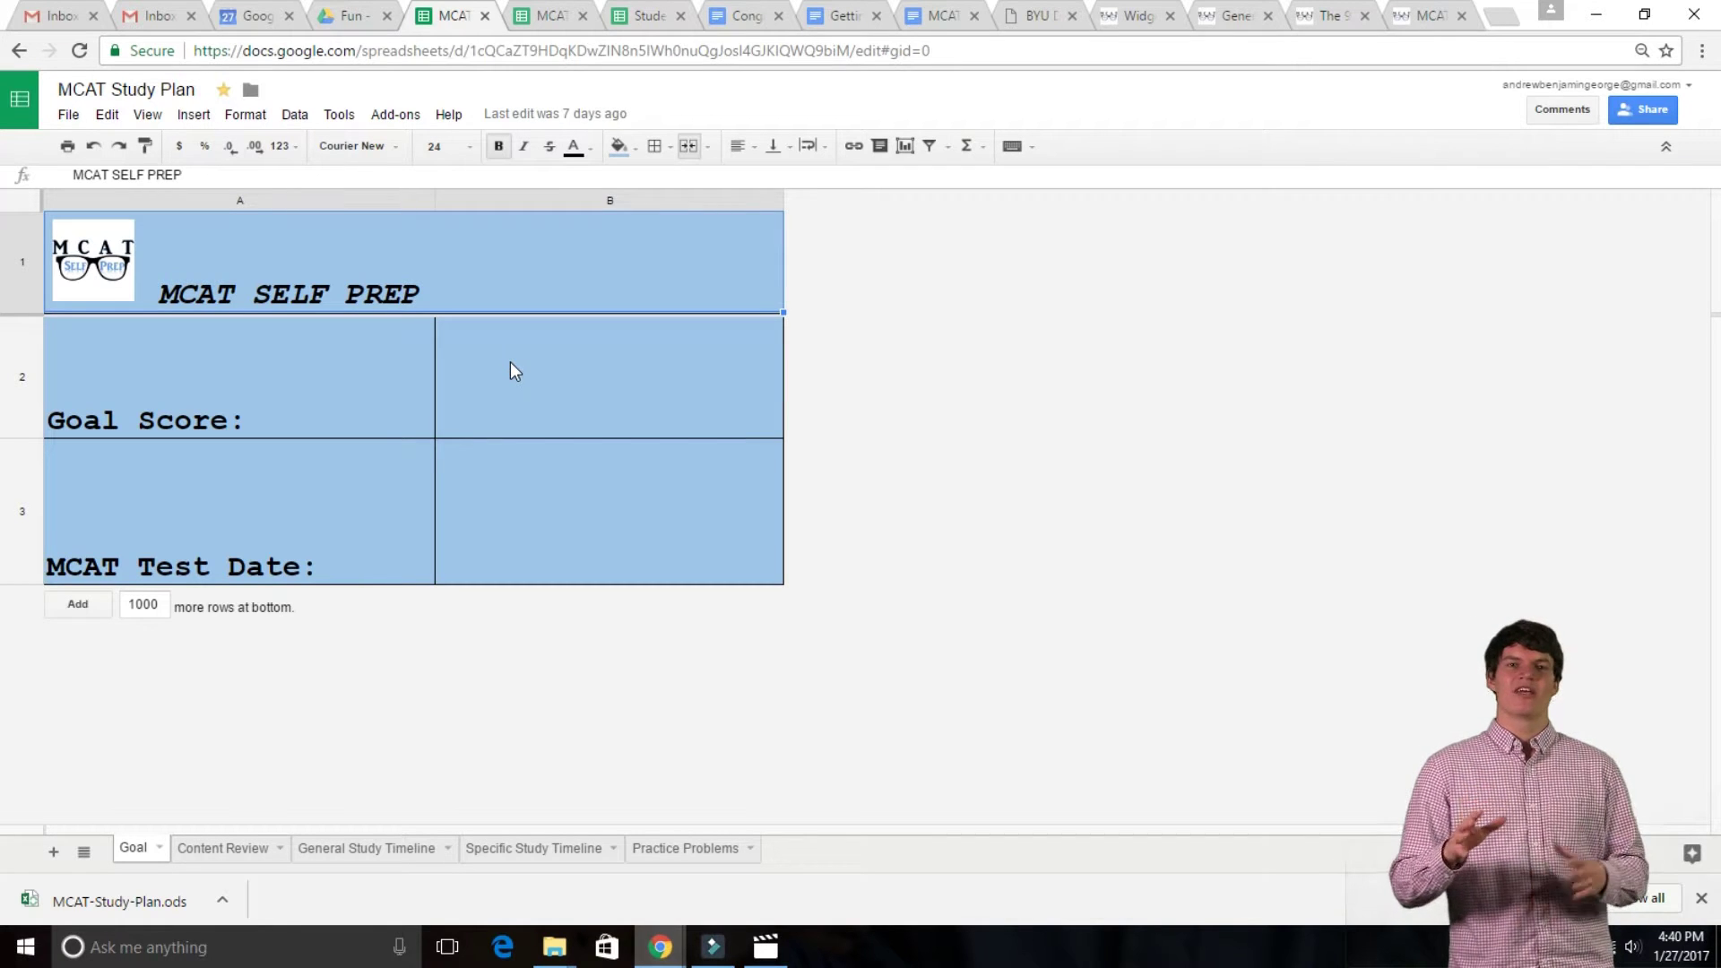
Step: Enter 520 as the Goal Score in B2 and select B3 for the test date
left_click(509, 362)
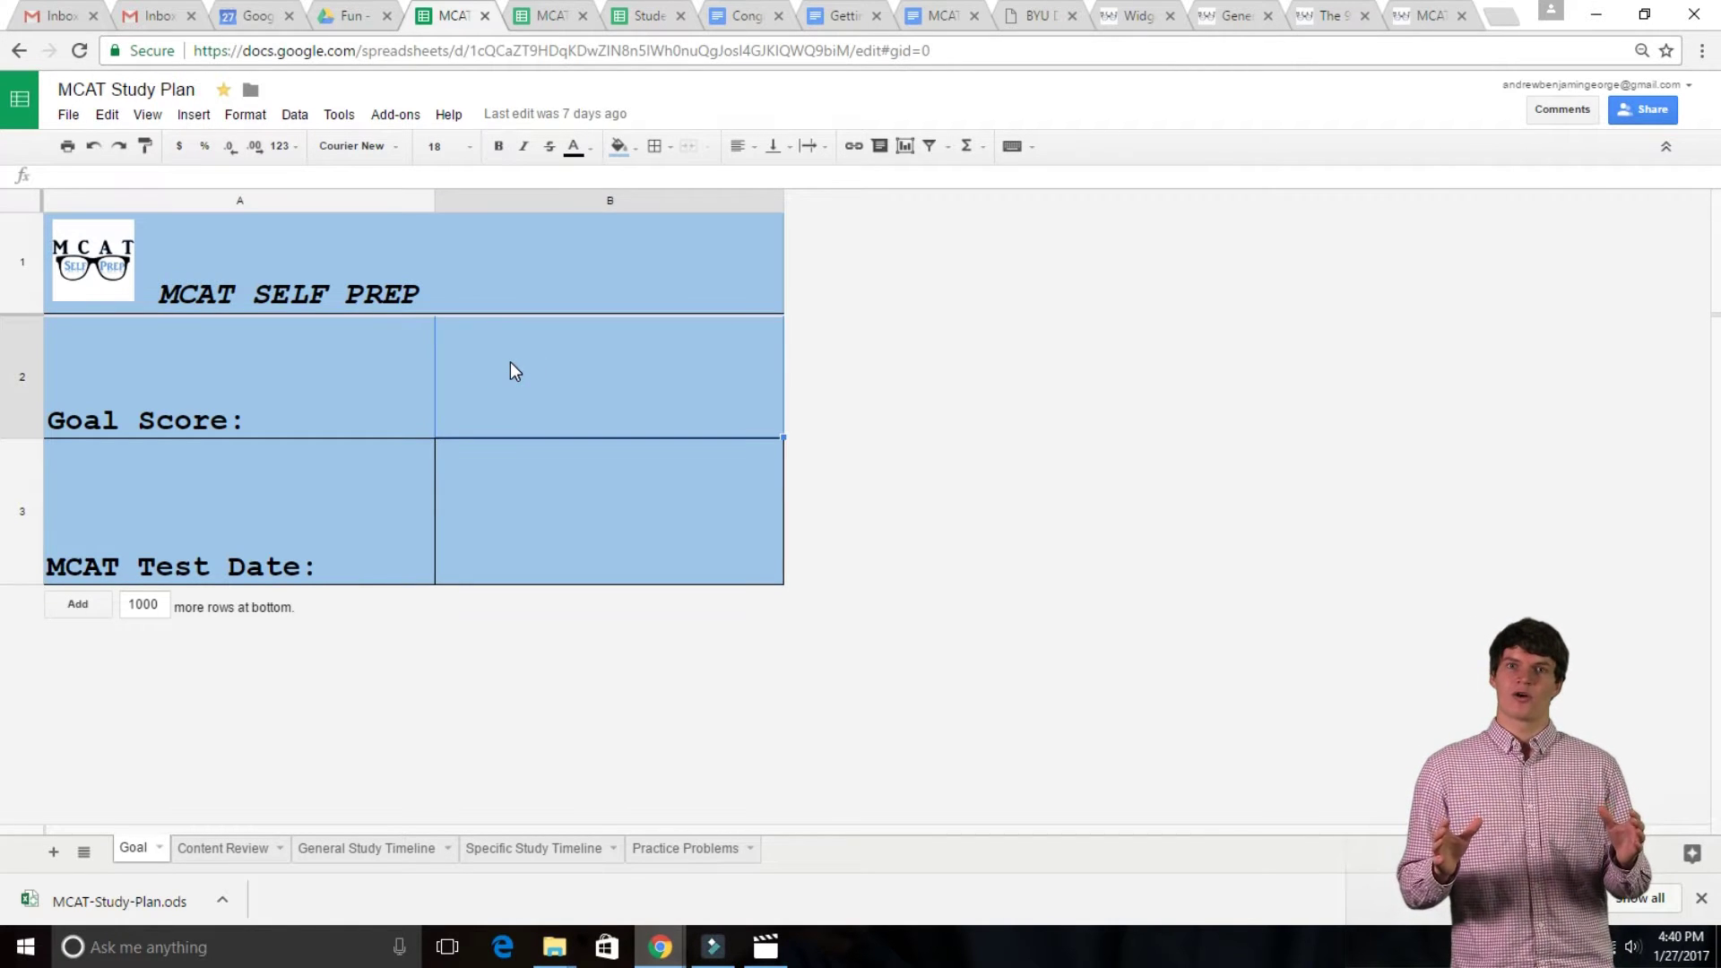
type("520")
left_click(513, 516)
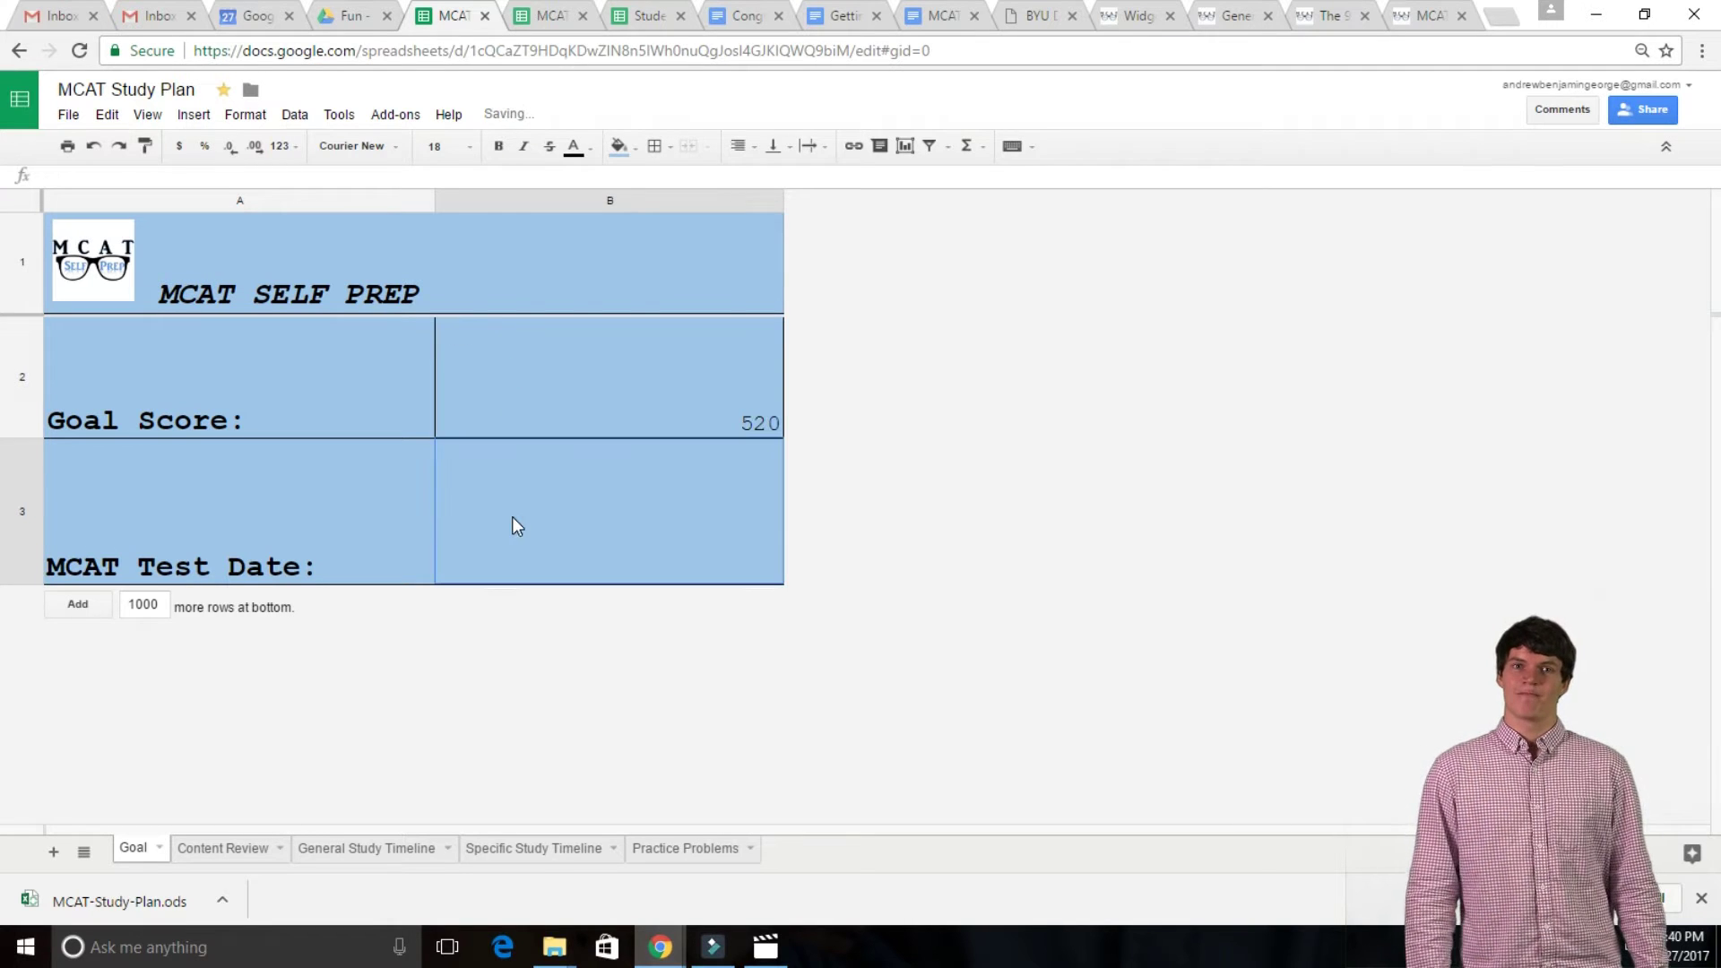
Step: Enter test date 6/17/2017, then give Biology, Volume 1 a 5-hour time goal on Content Review
type("6/17/2017")
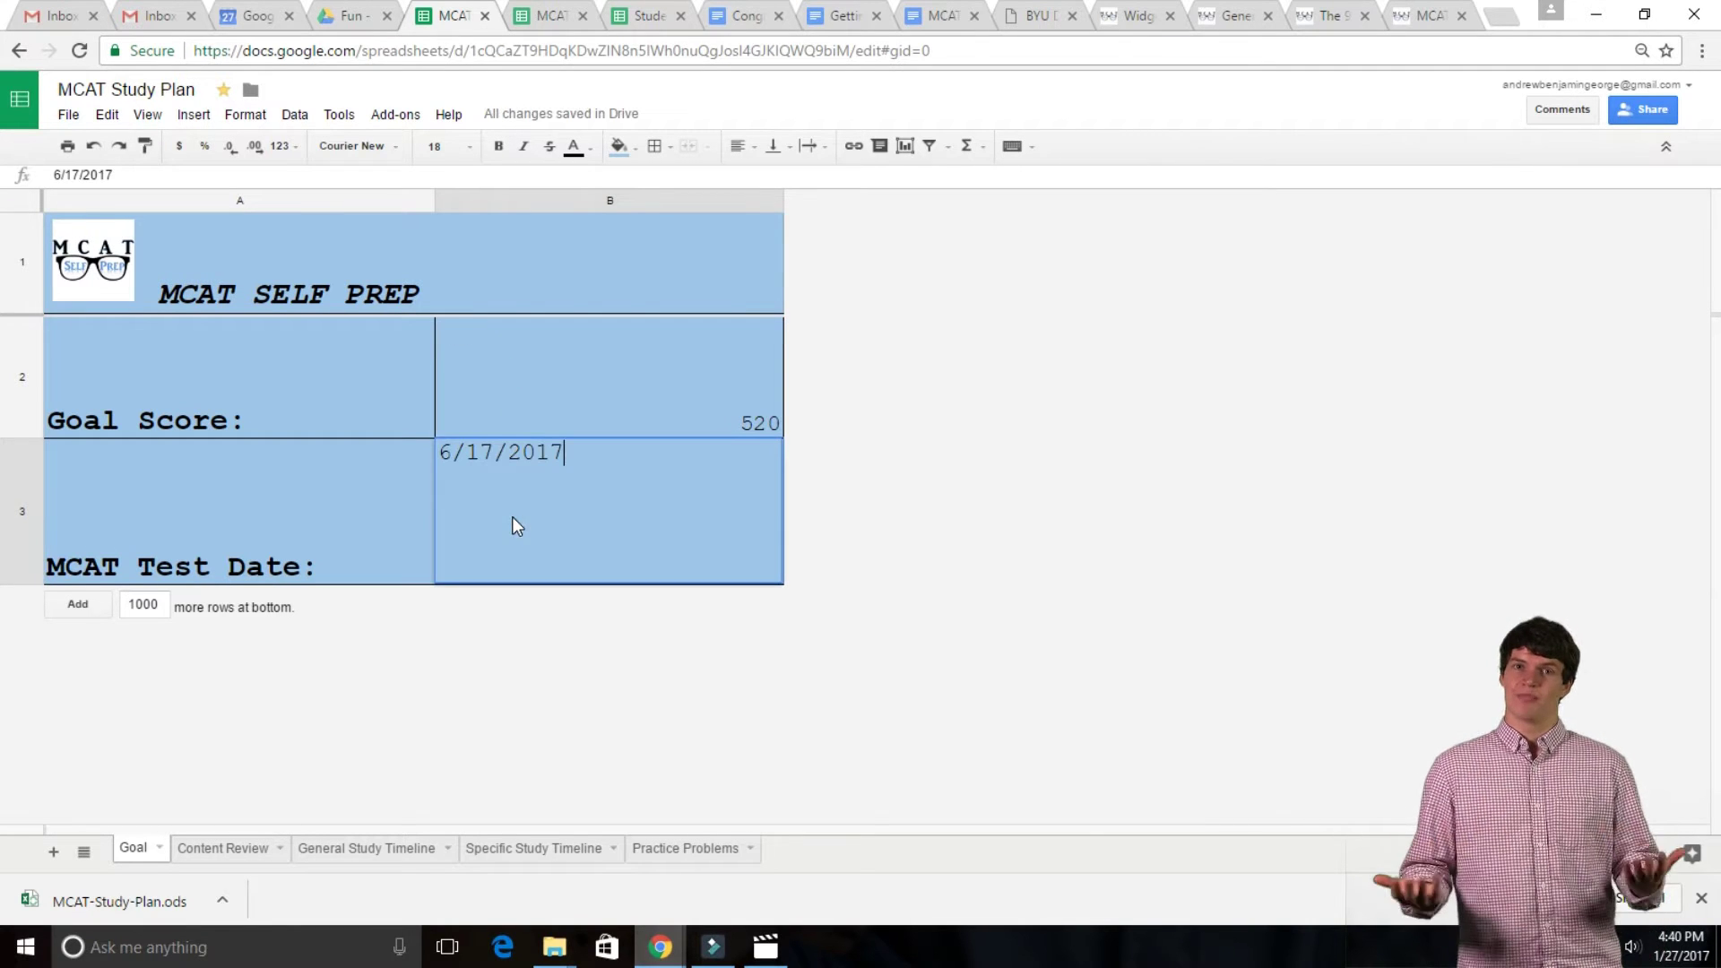
left_click(231, 847)
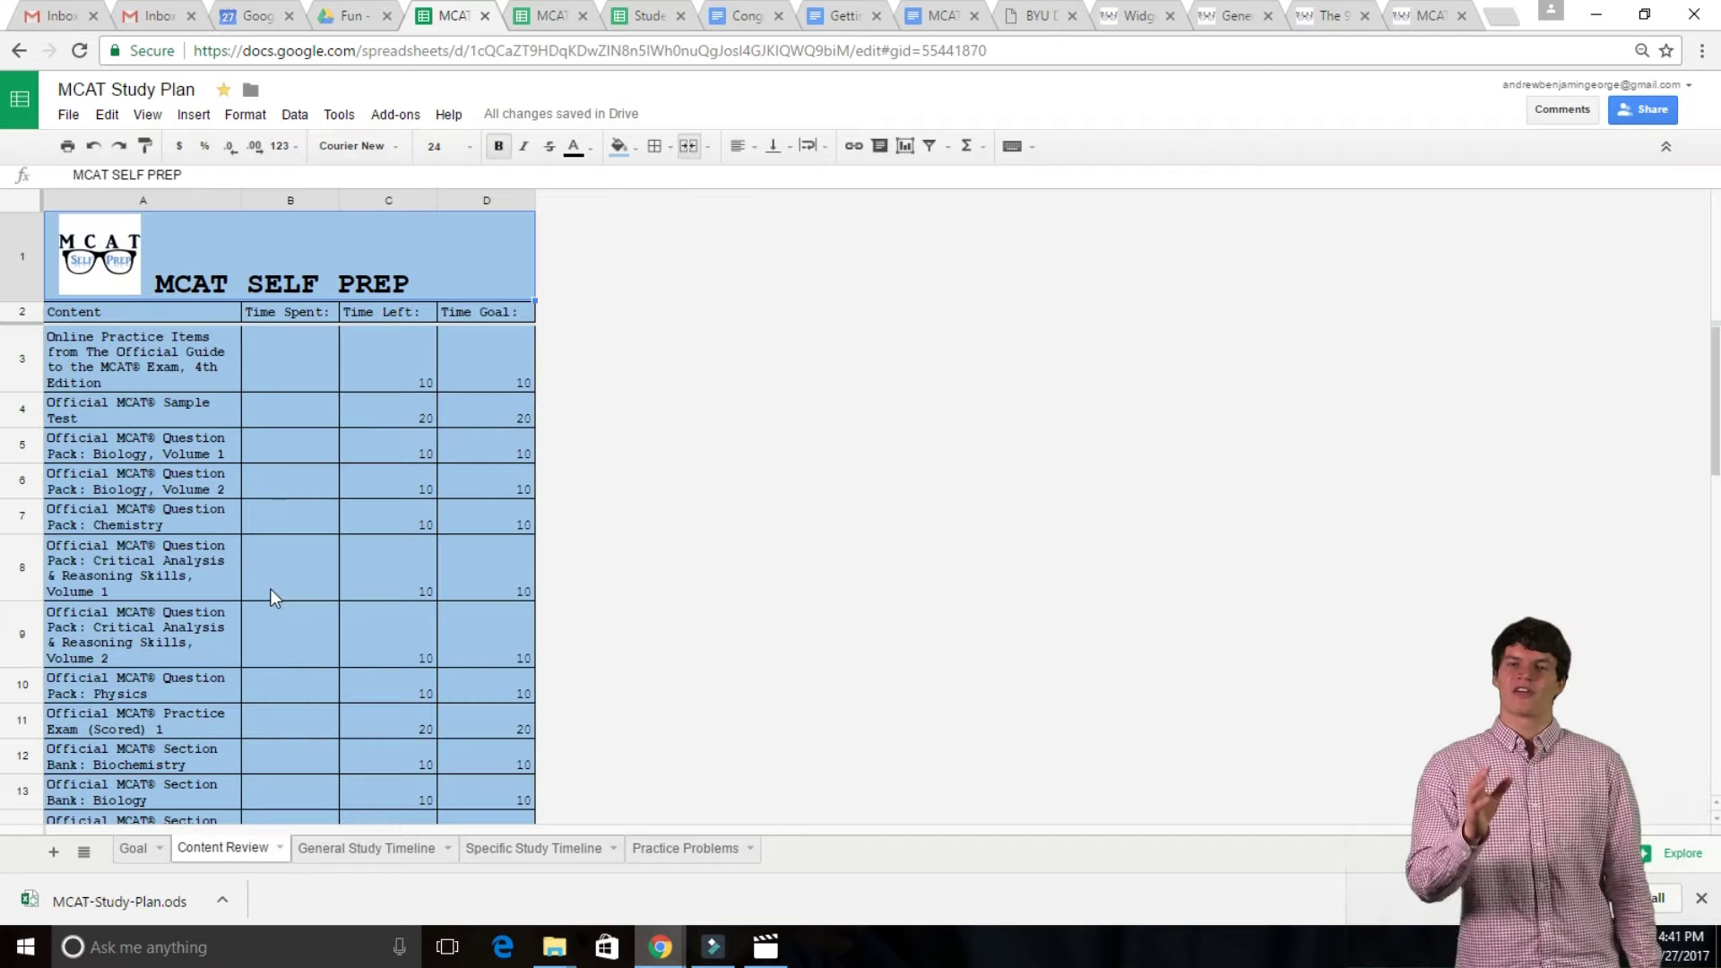
left_click(293, 417)
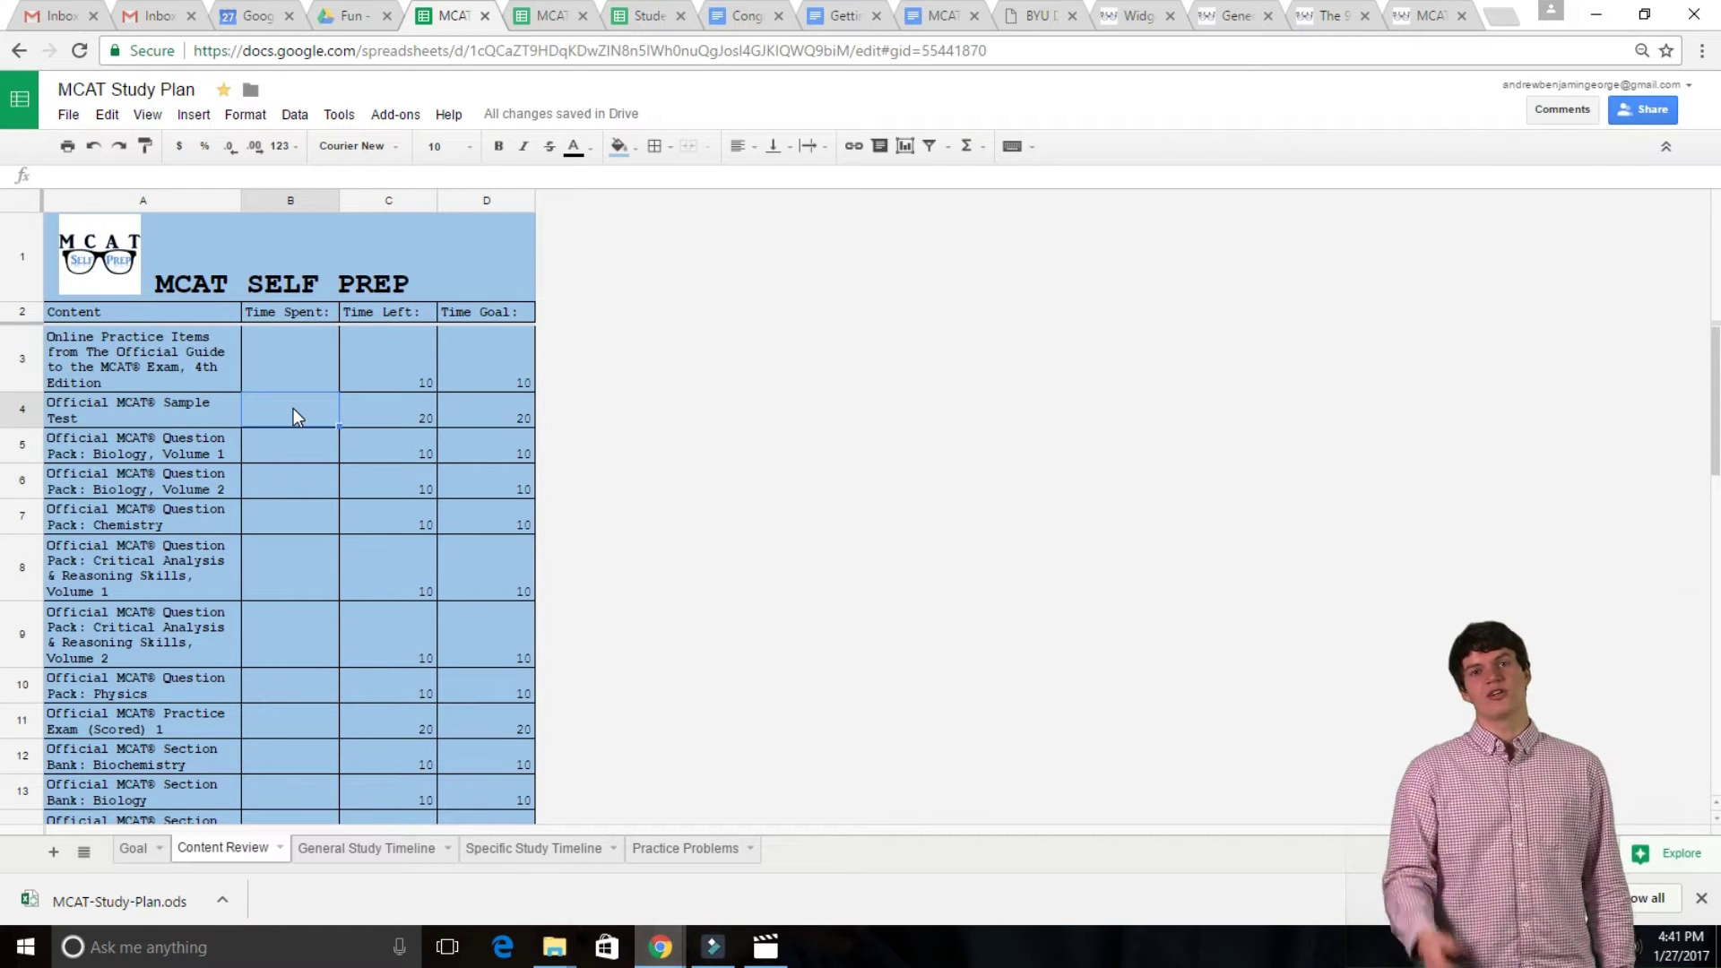
key("Down")
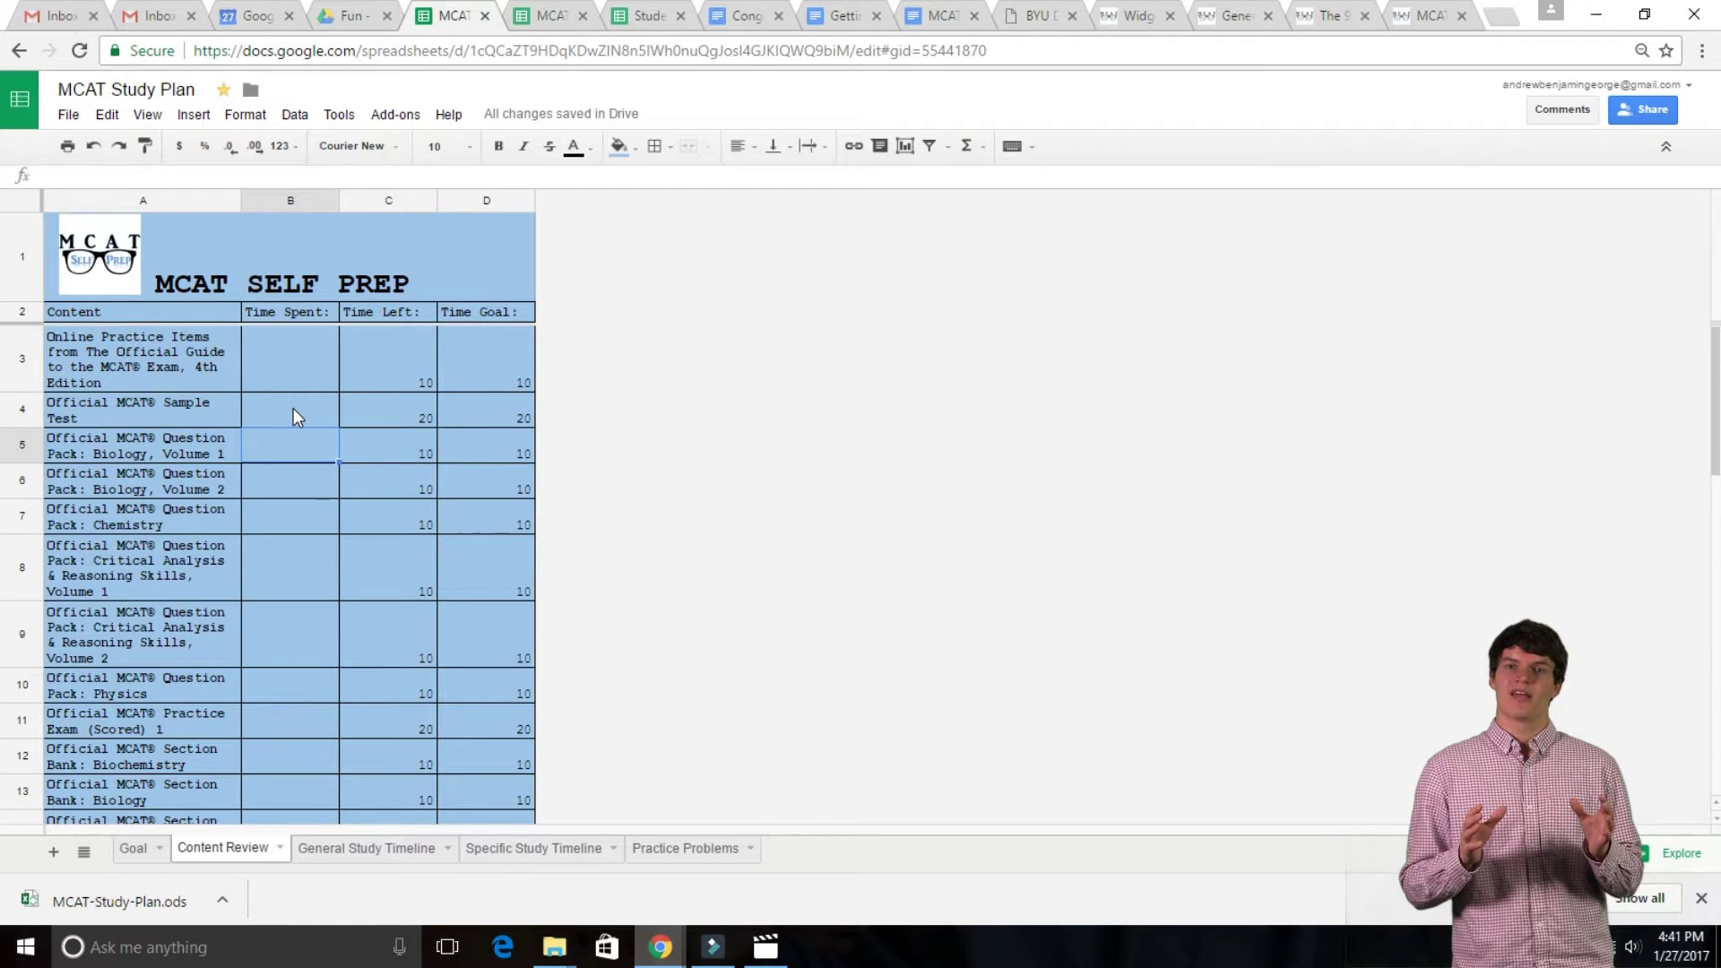
key("Right")
key("Right")
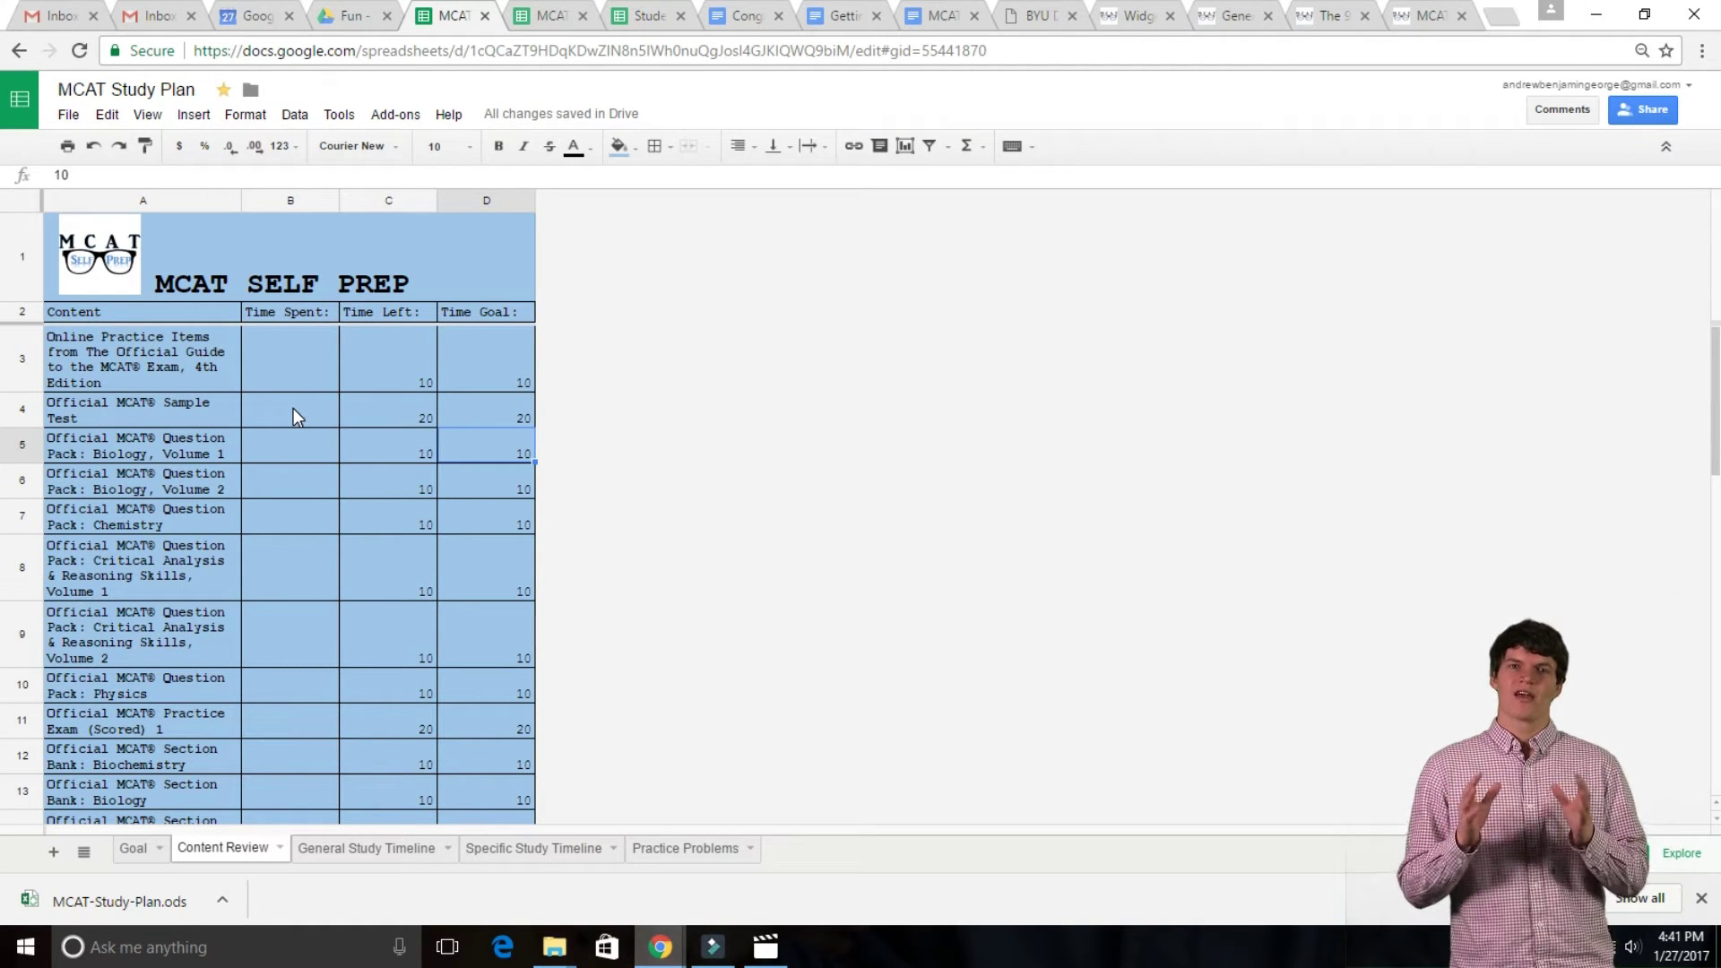
type("5")
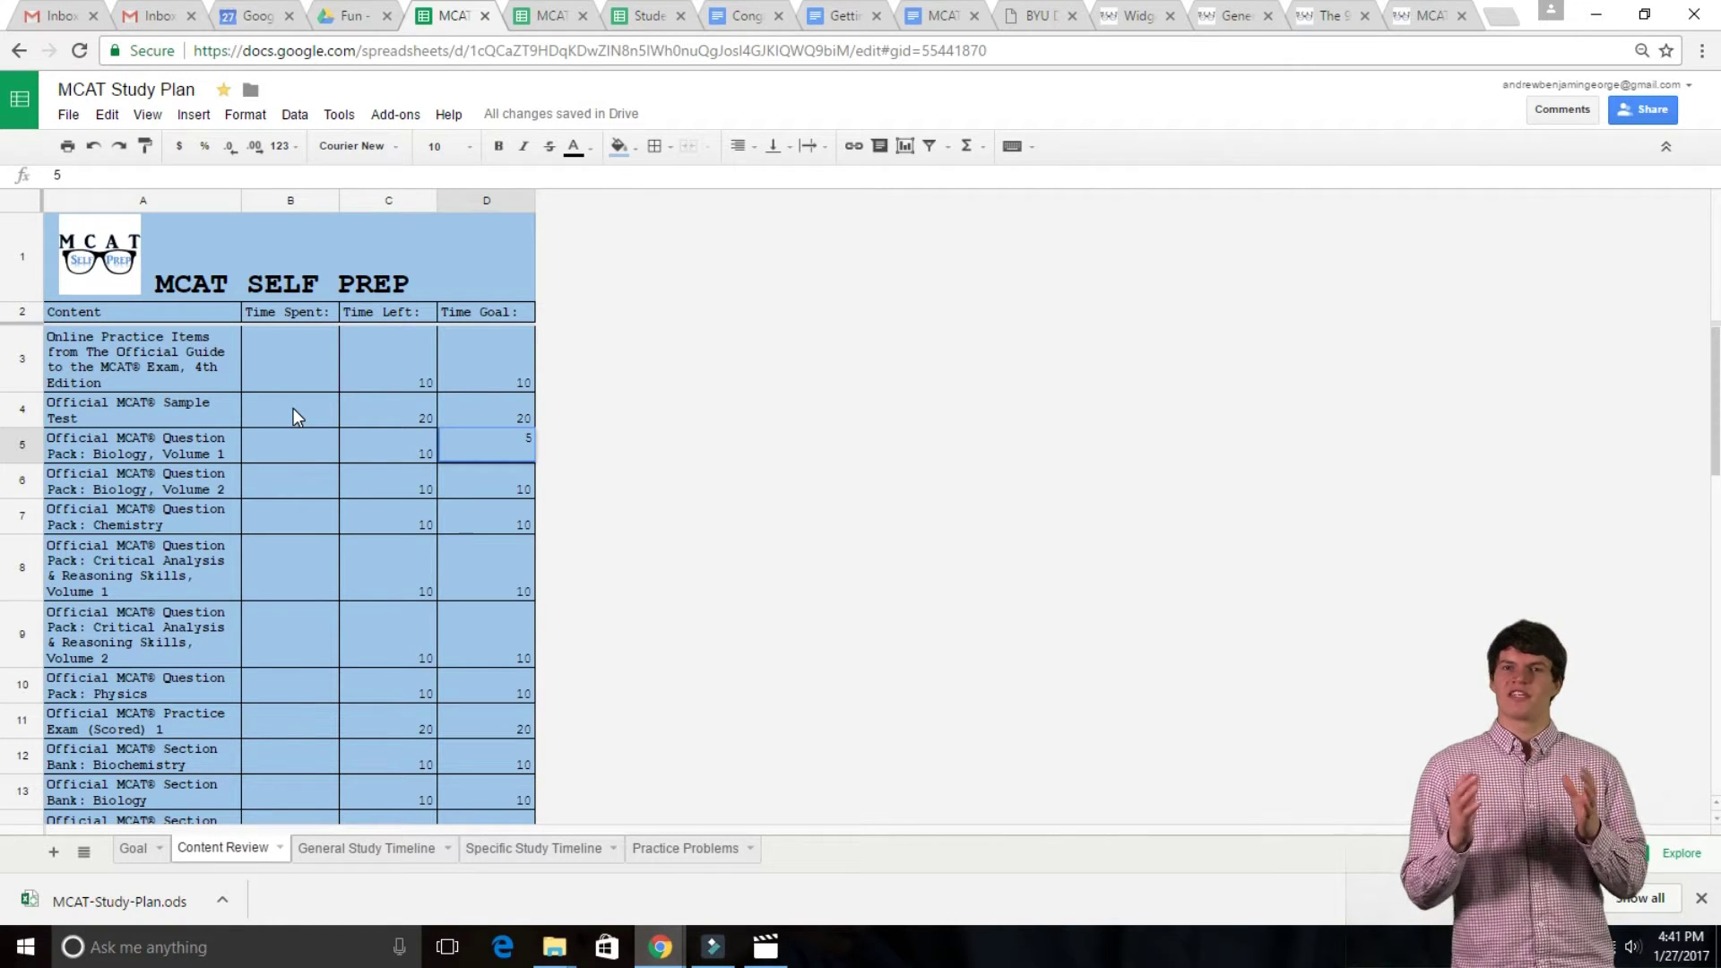
Step: Log 2 hours spent for Biology, Volume 1 and check the Overall row showing 813 left
key("Left")
key("Left")
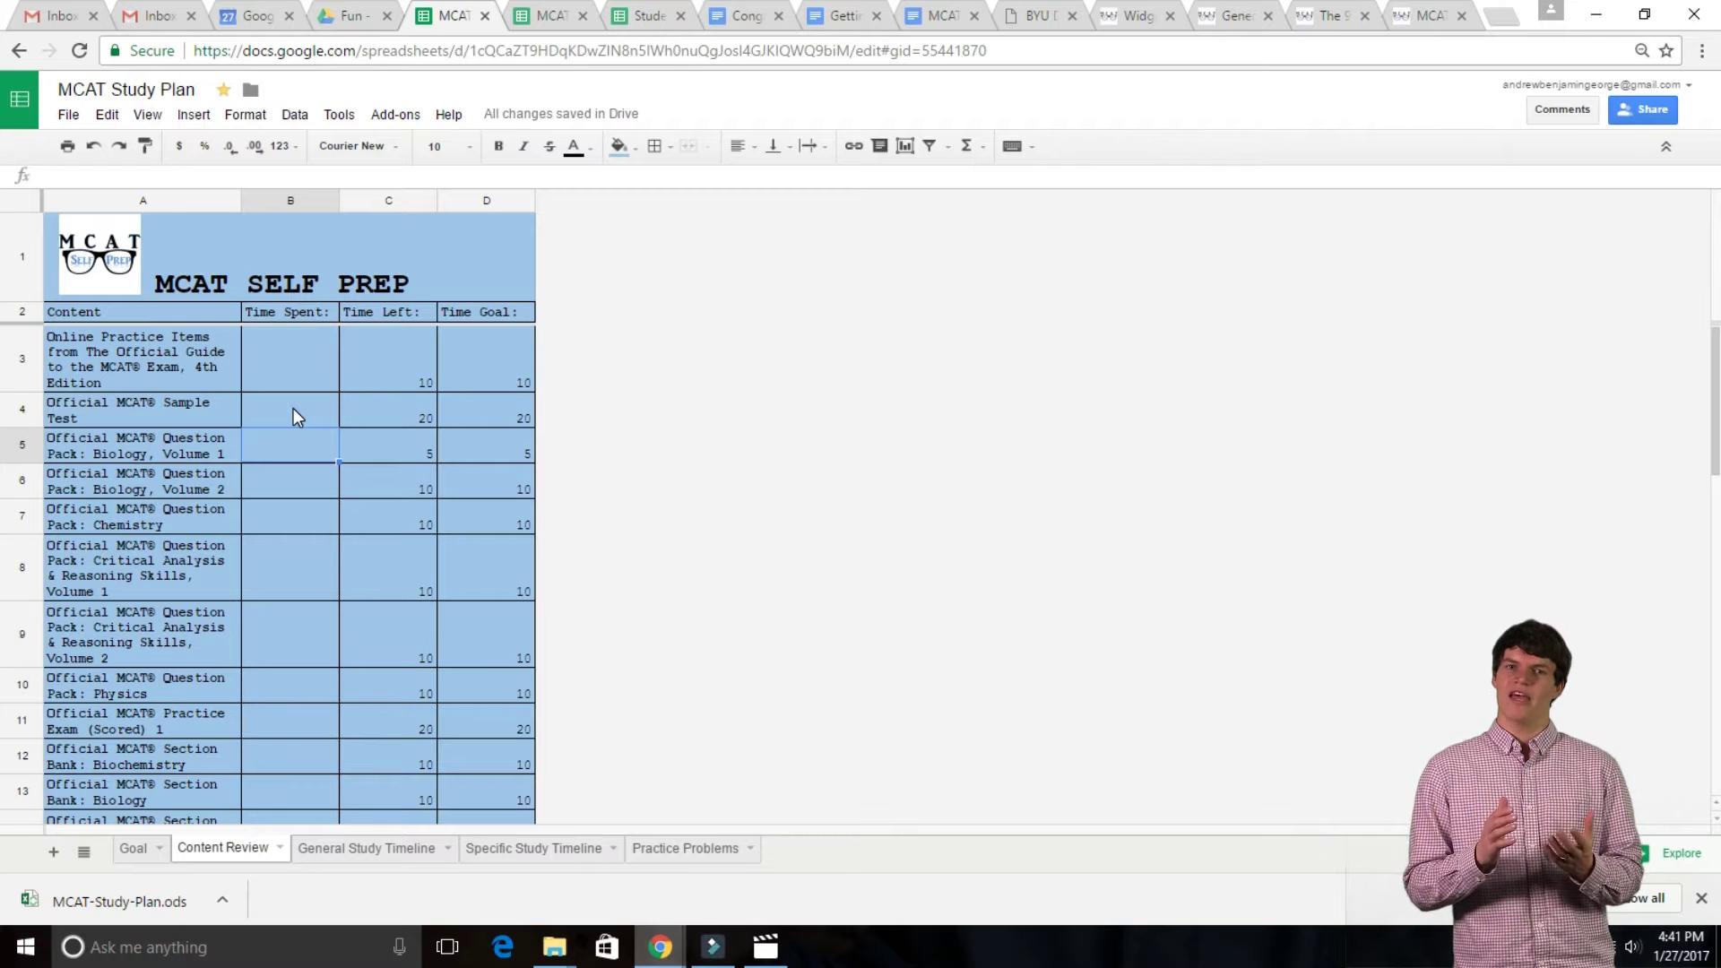
type("2")
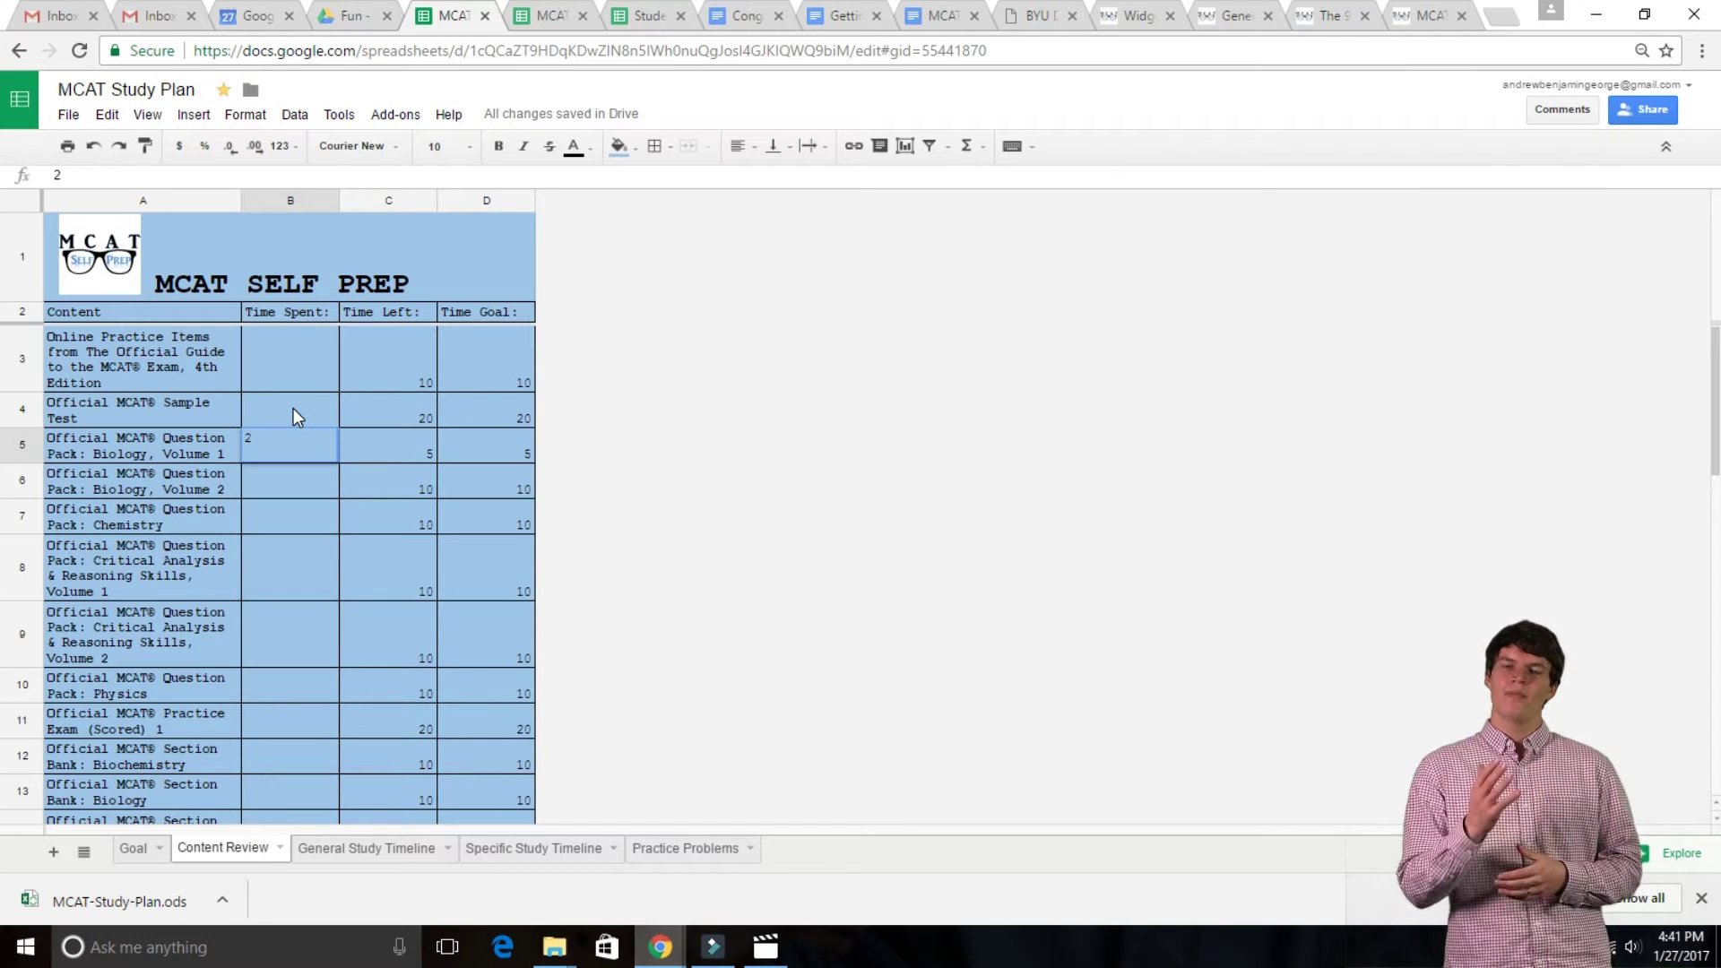
key("Return")
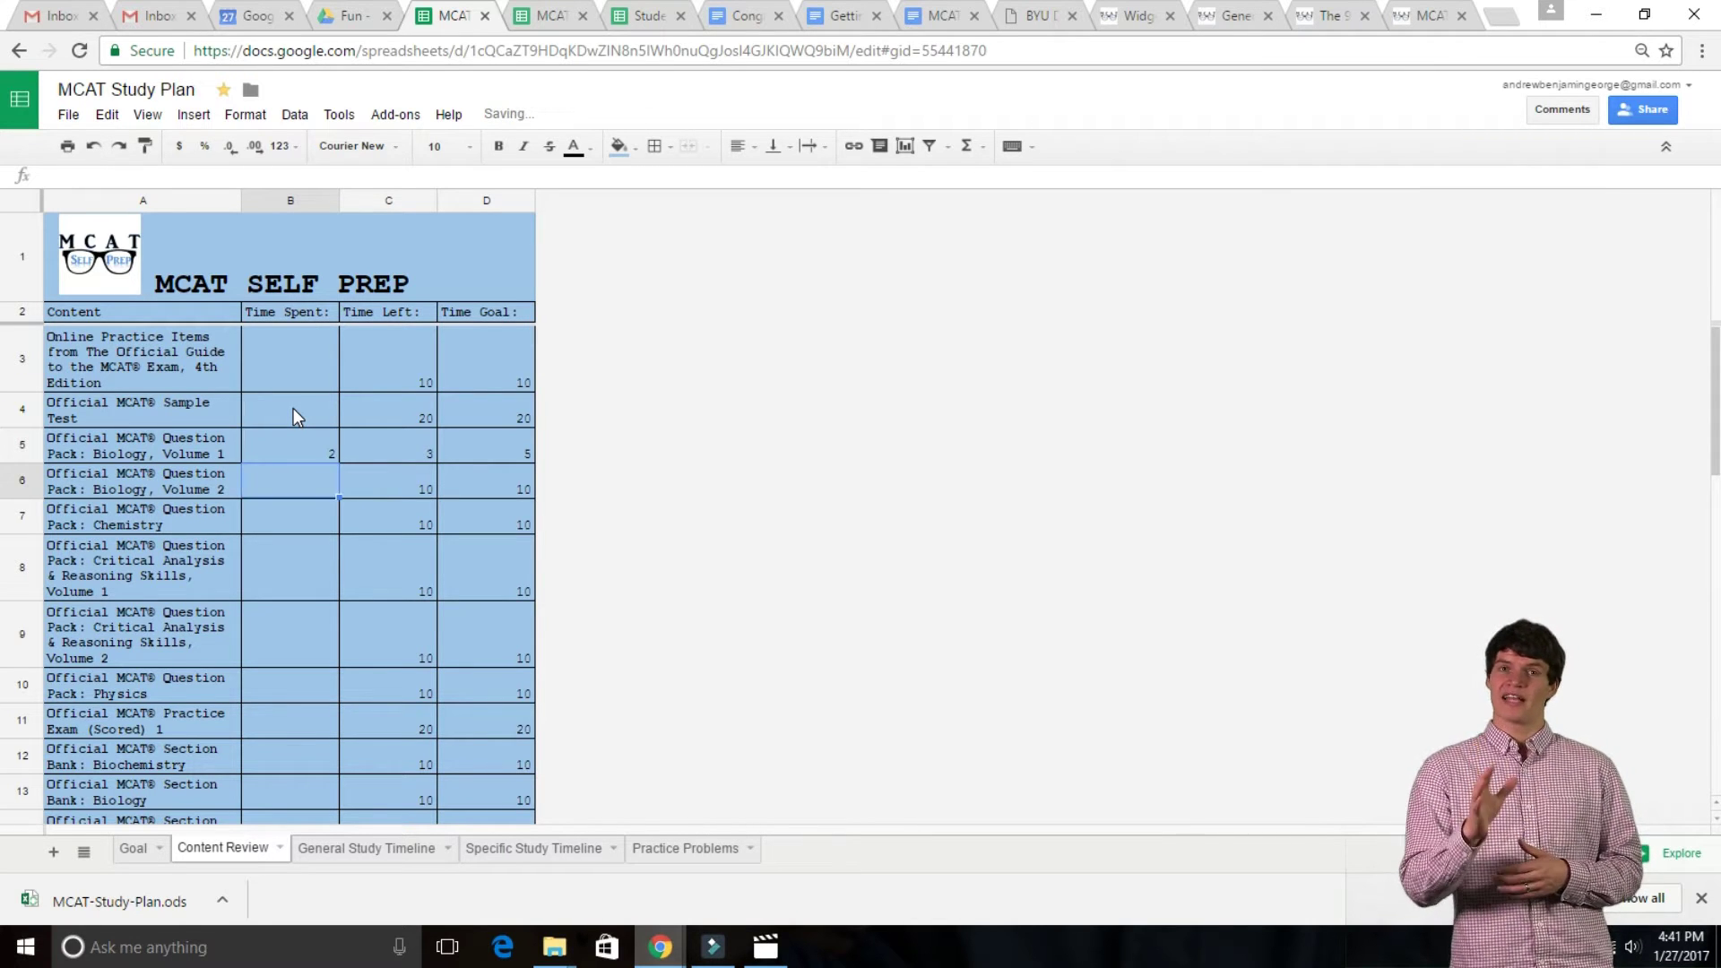
key("Down")
key("ctrl+Down")
key("ctrl+Down")
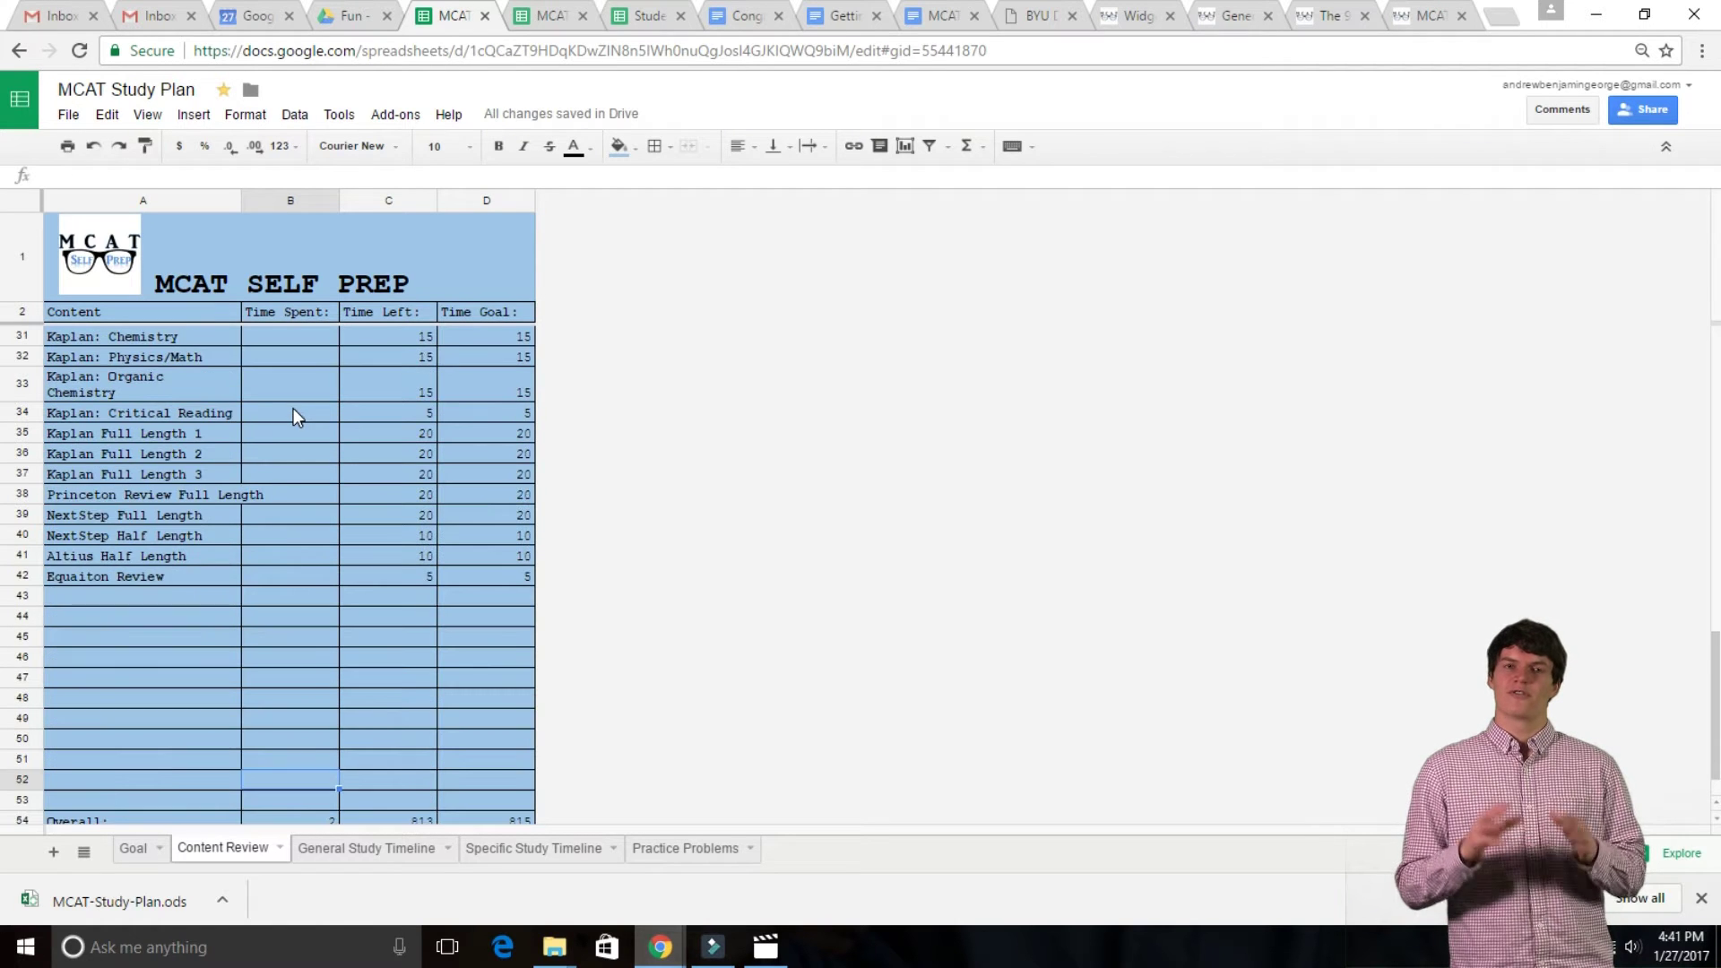
scroll(294, 412, "down", 2)
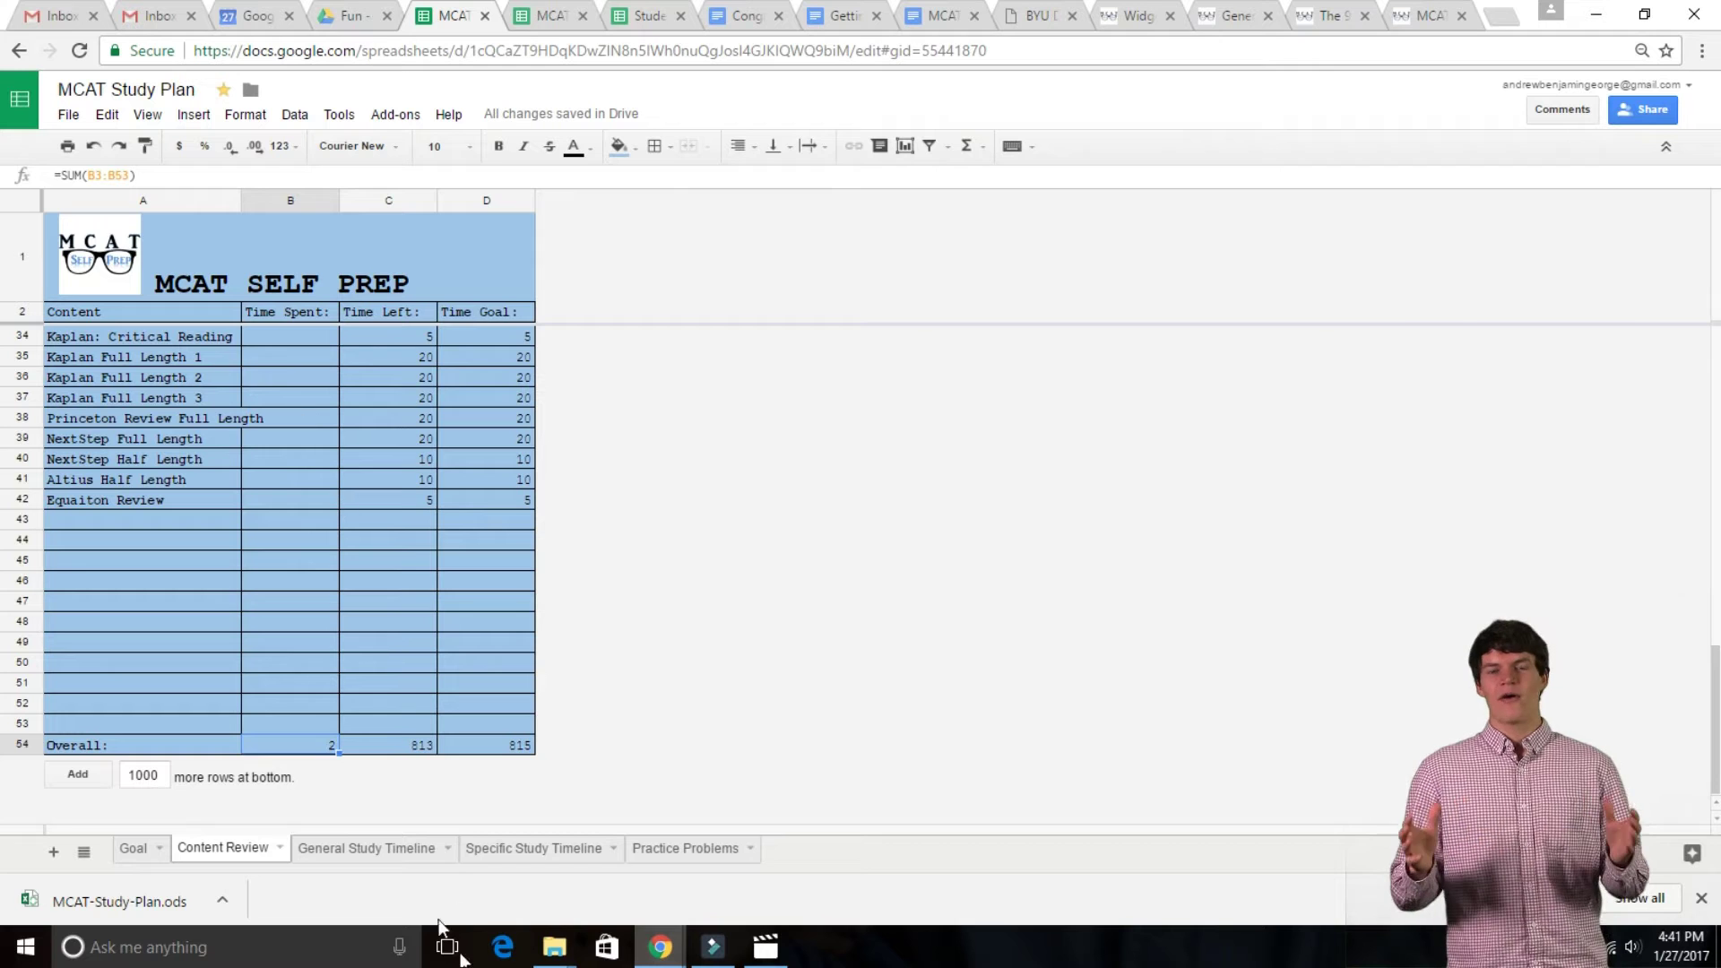
Step: View the General Study Timeline sheet with its content review, practice problem and notecard phases
left_click(385, 853)
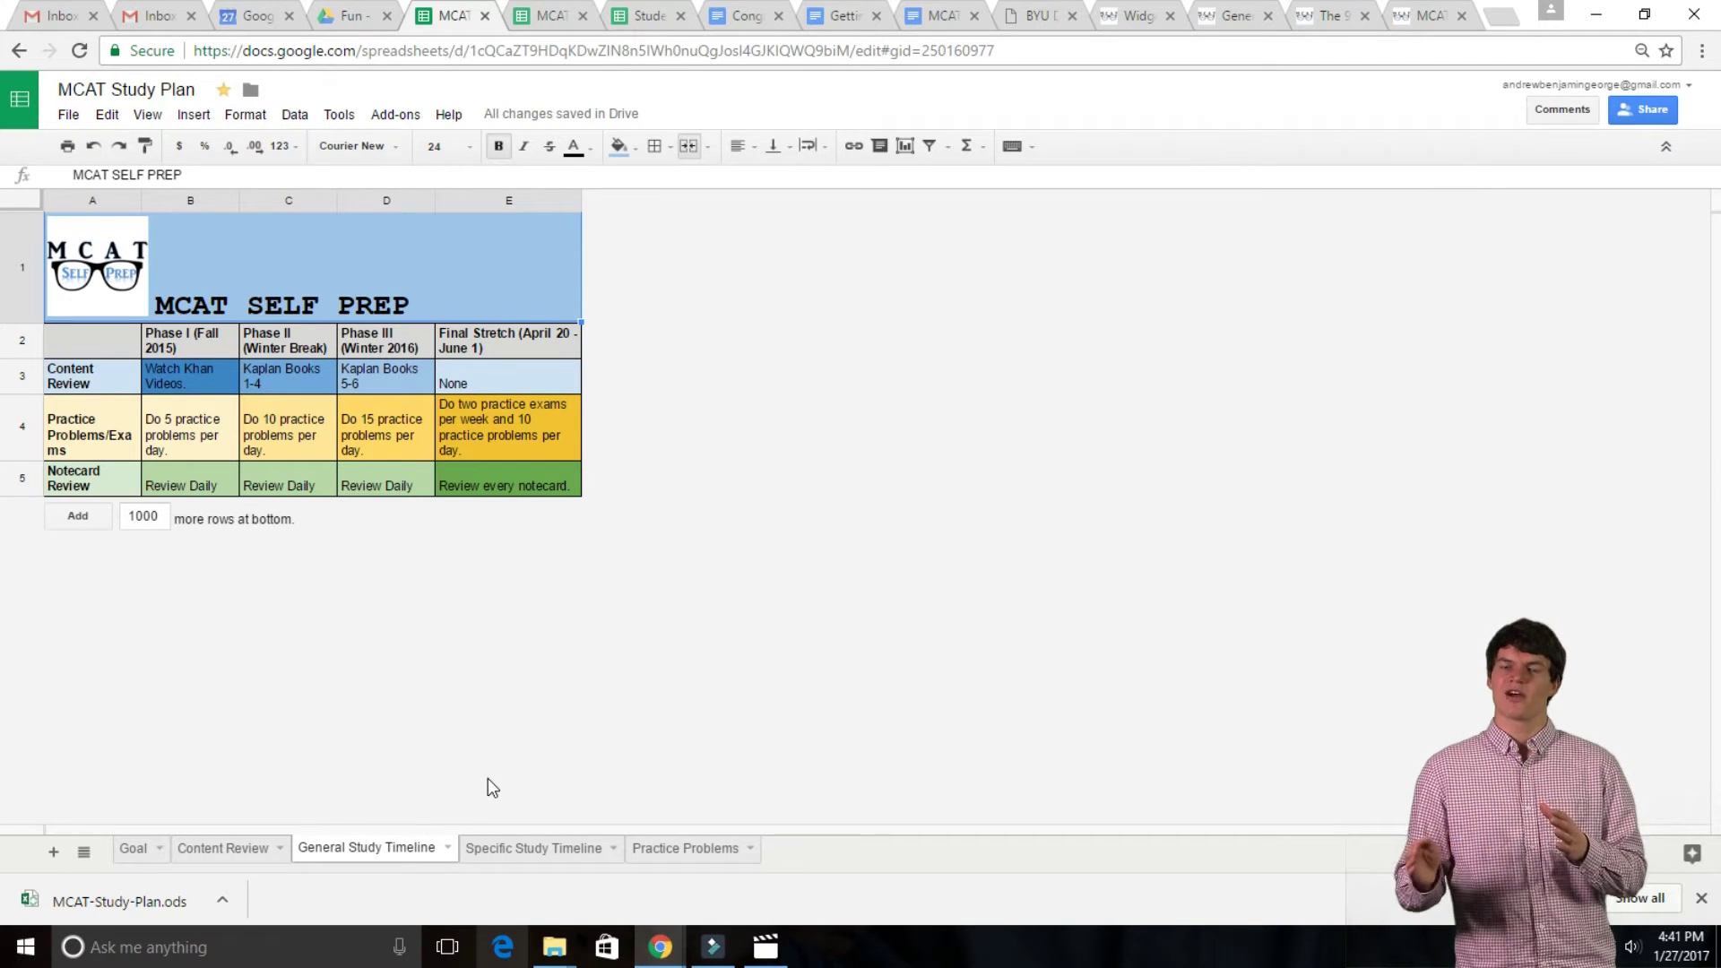
Step: View the Specific Study Timeline sheet with its example week of daily tasks and hours
left_click(522, 856)
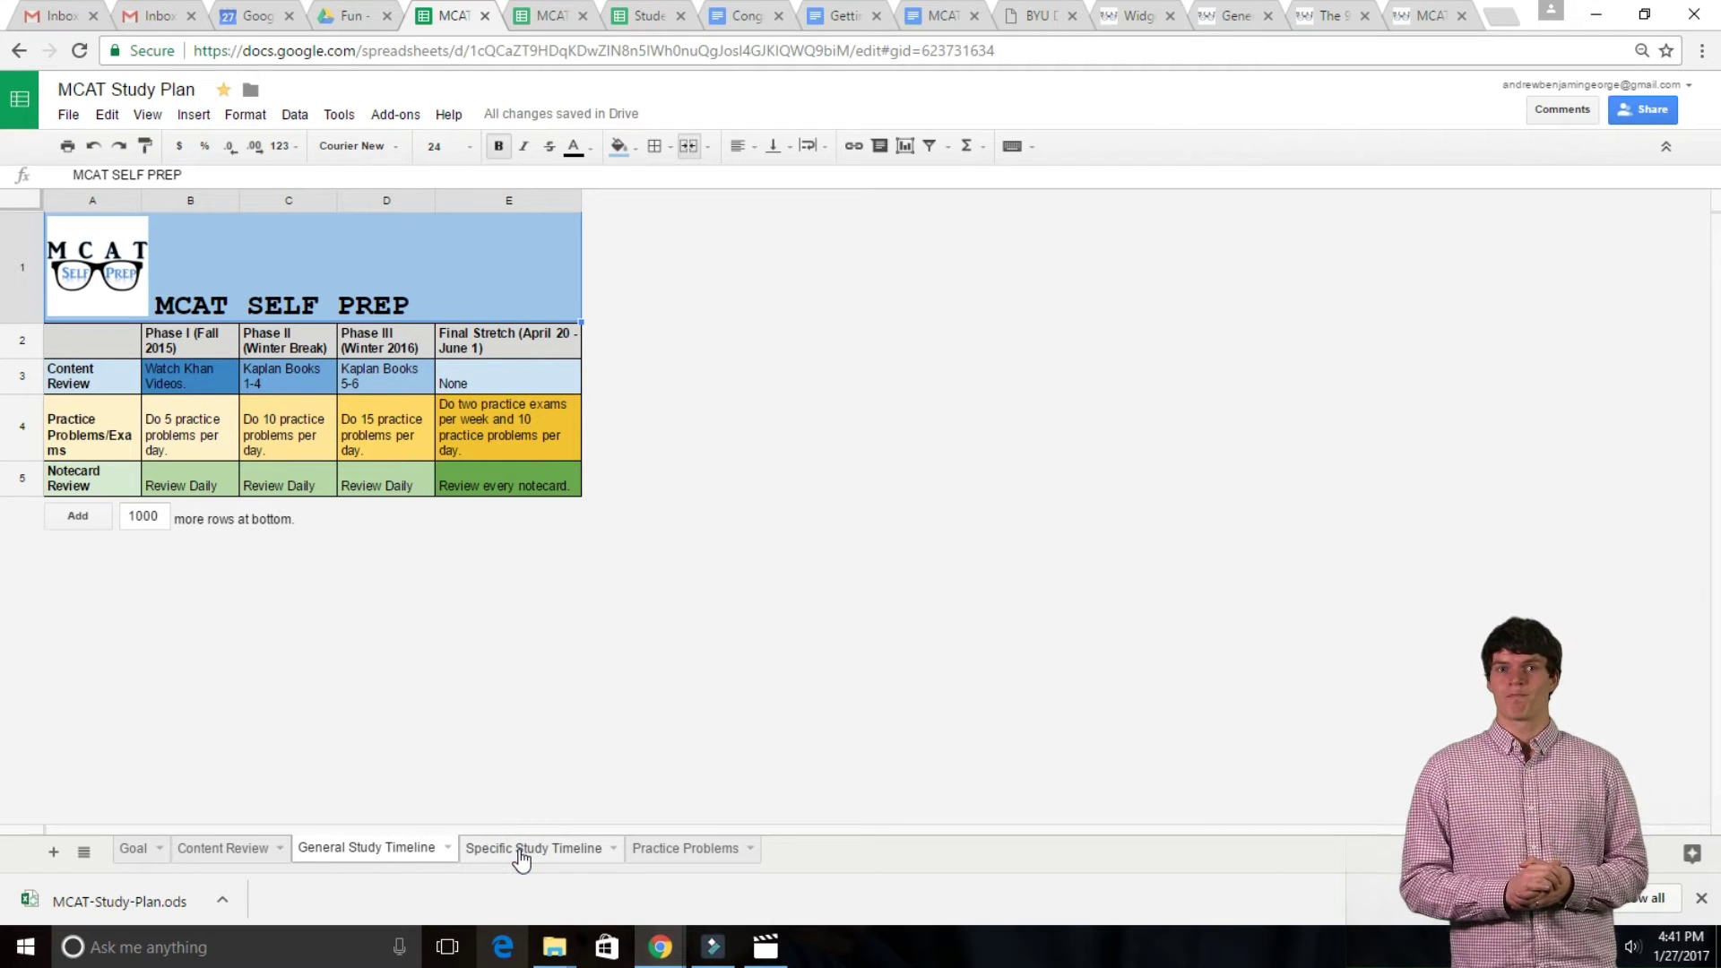
left_click(521, 856)
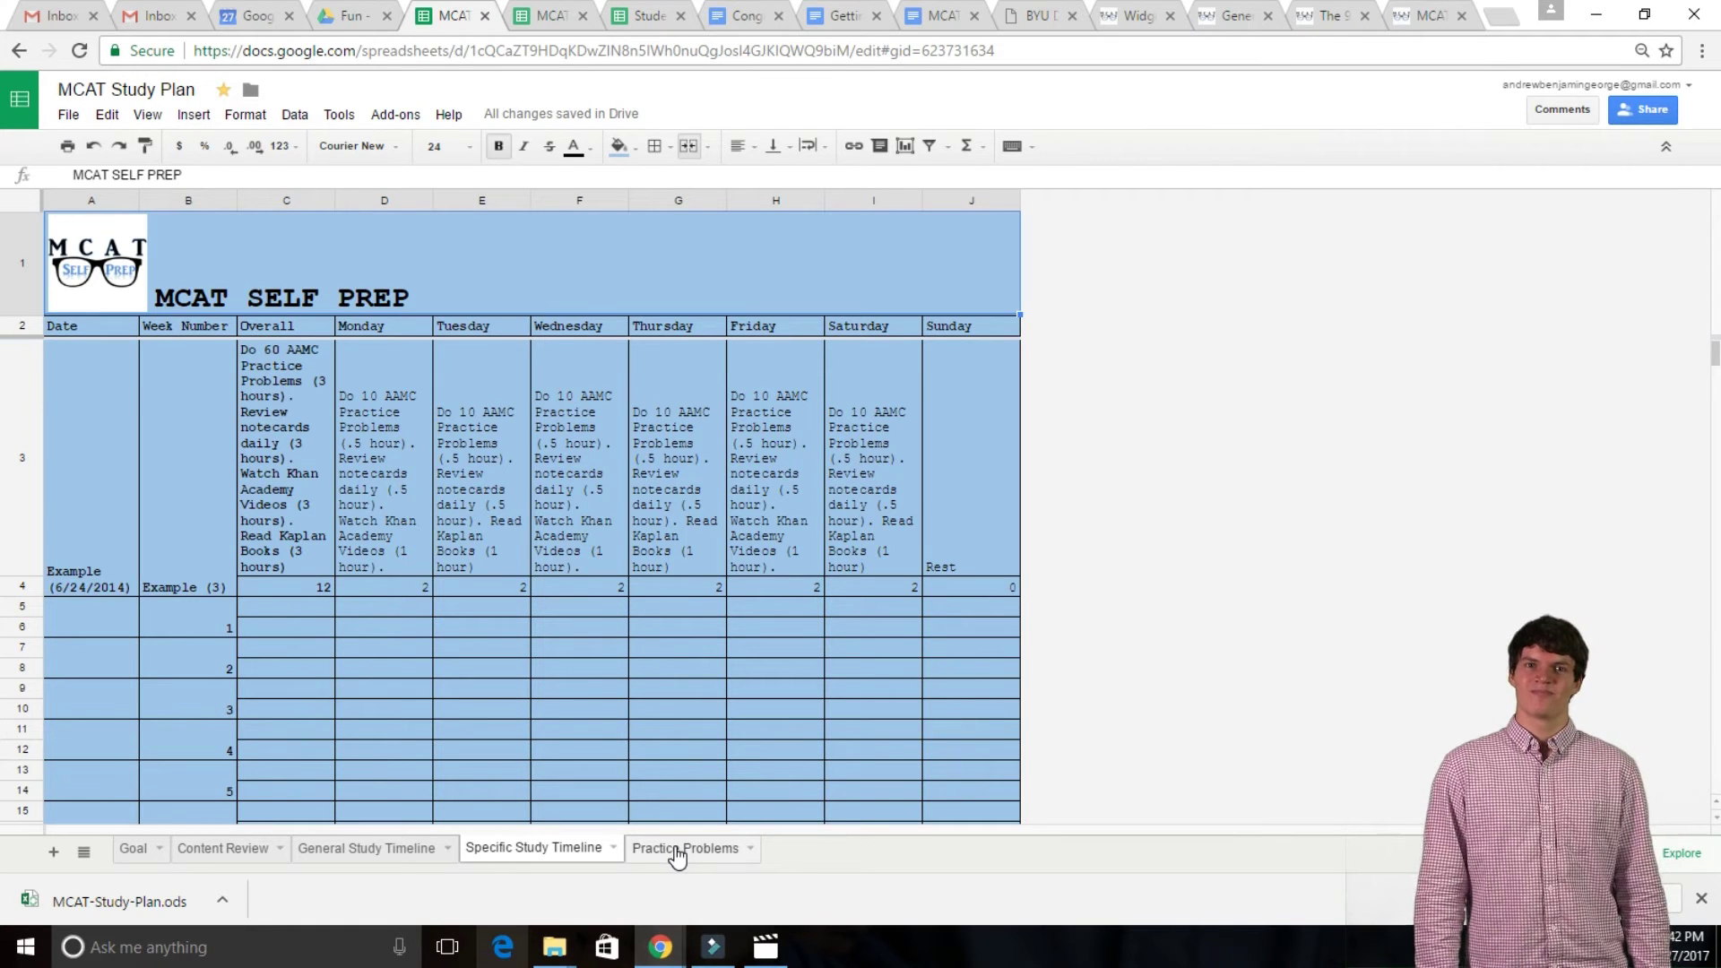
Step: Open the Practice Problems sheet and inspect the example percent-correct row starting at C4
left_click(678, 851)
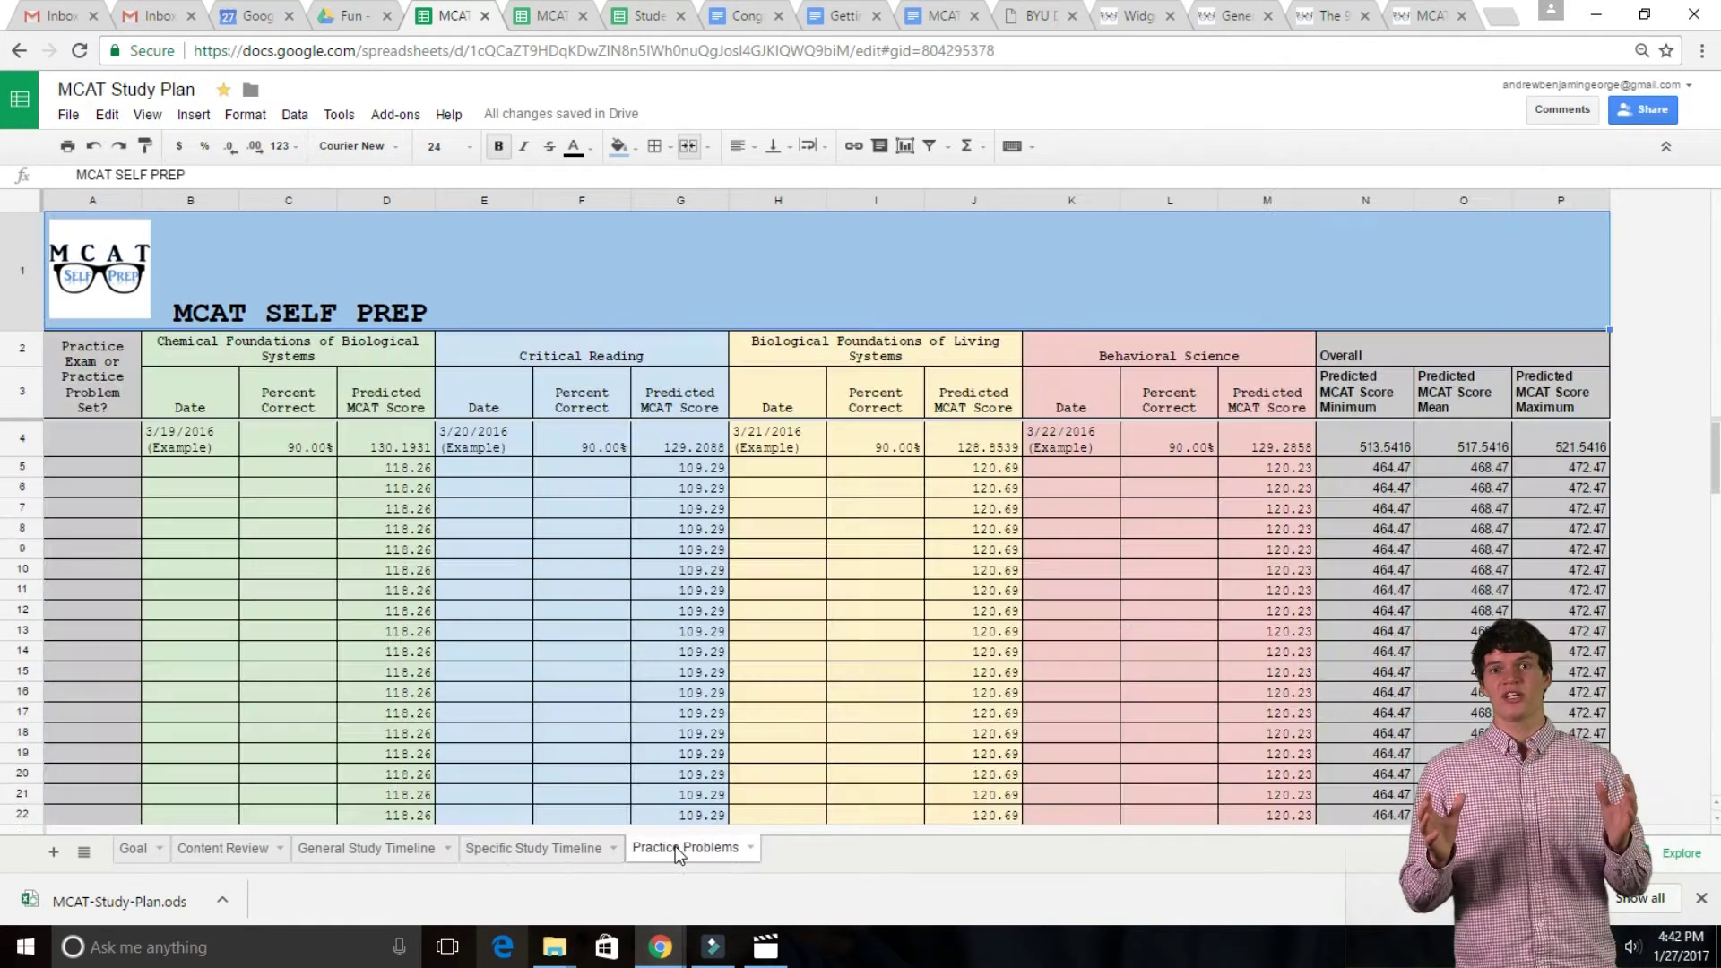
left_click(267, 438)
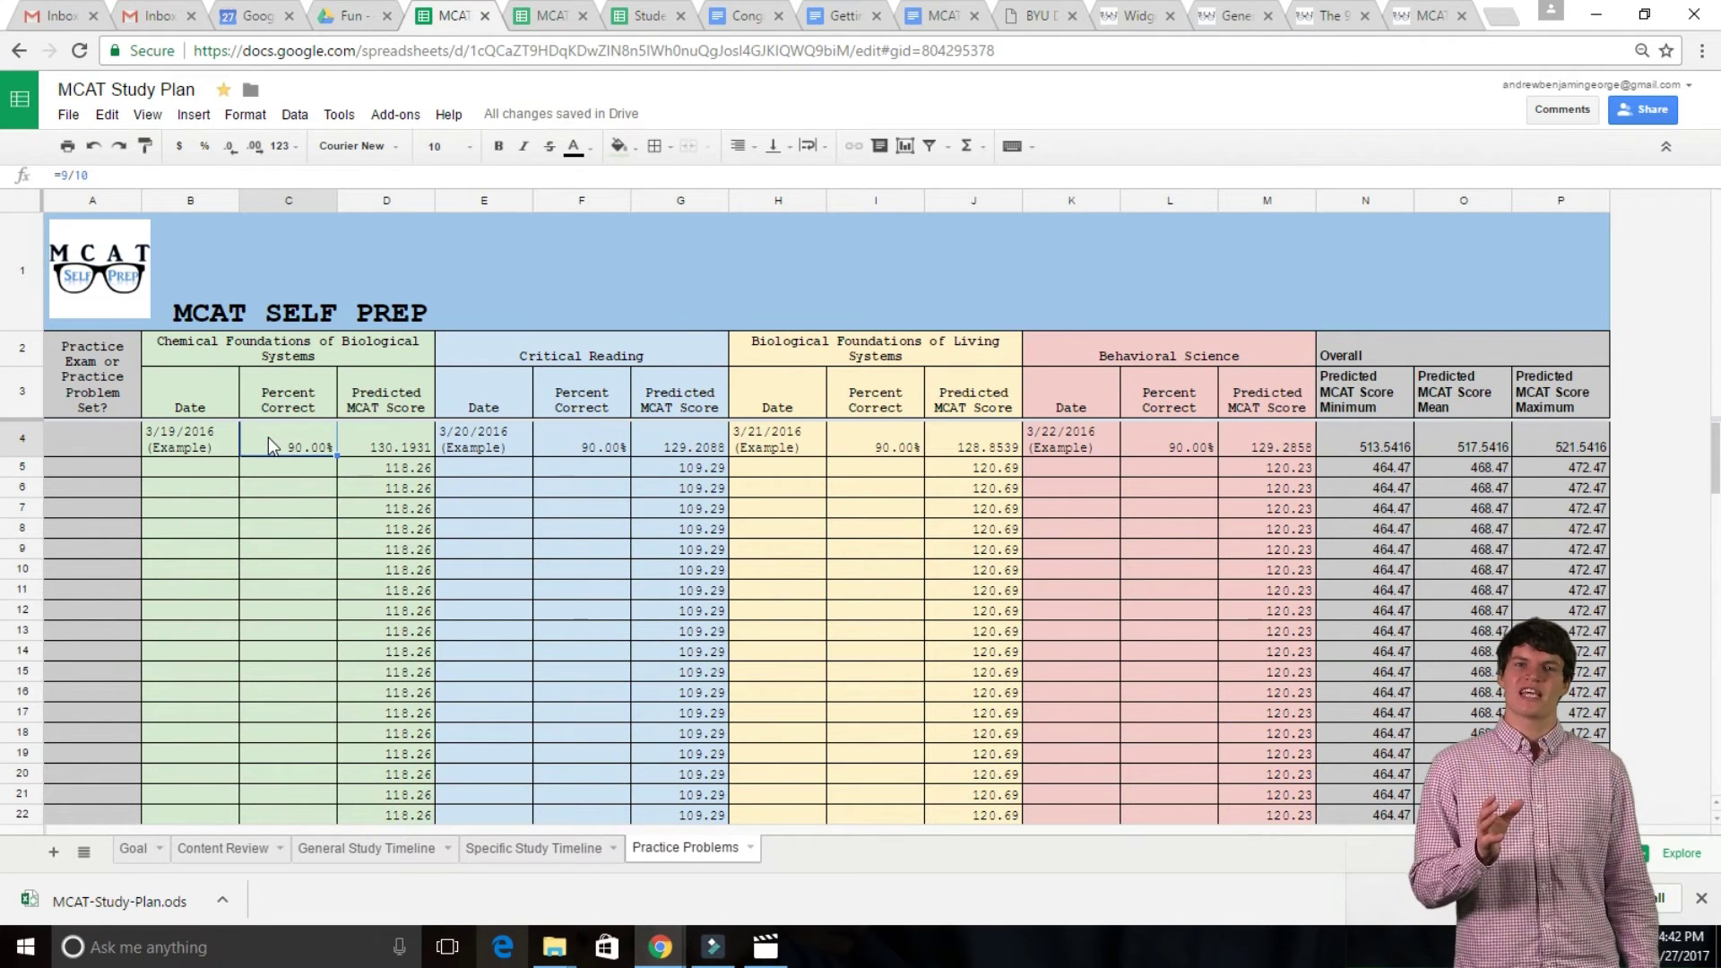
key("Right")
key("Right")
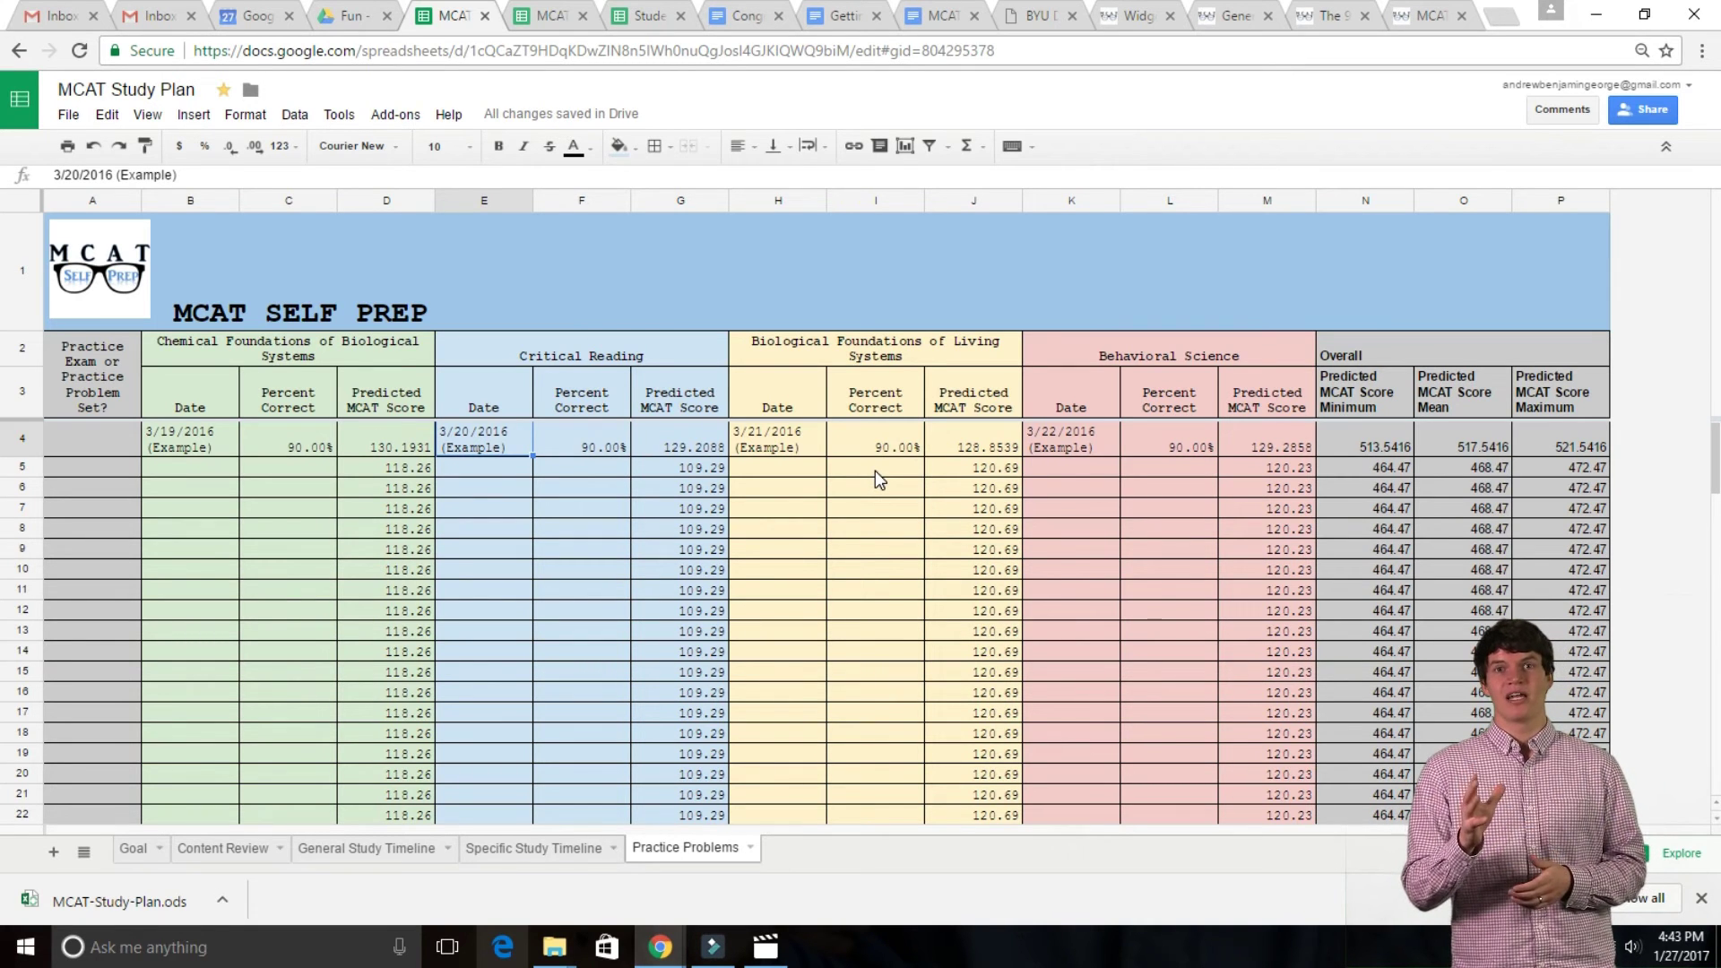
mouse_move(768, 955)
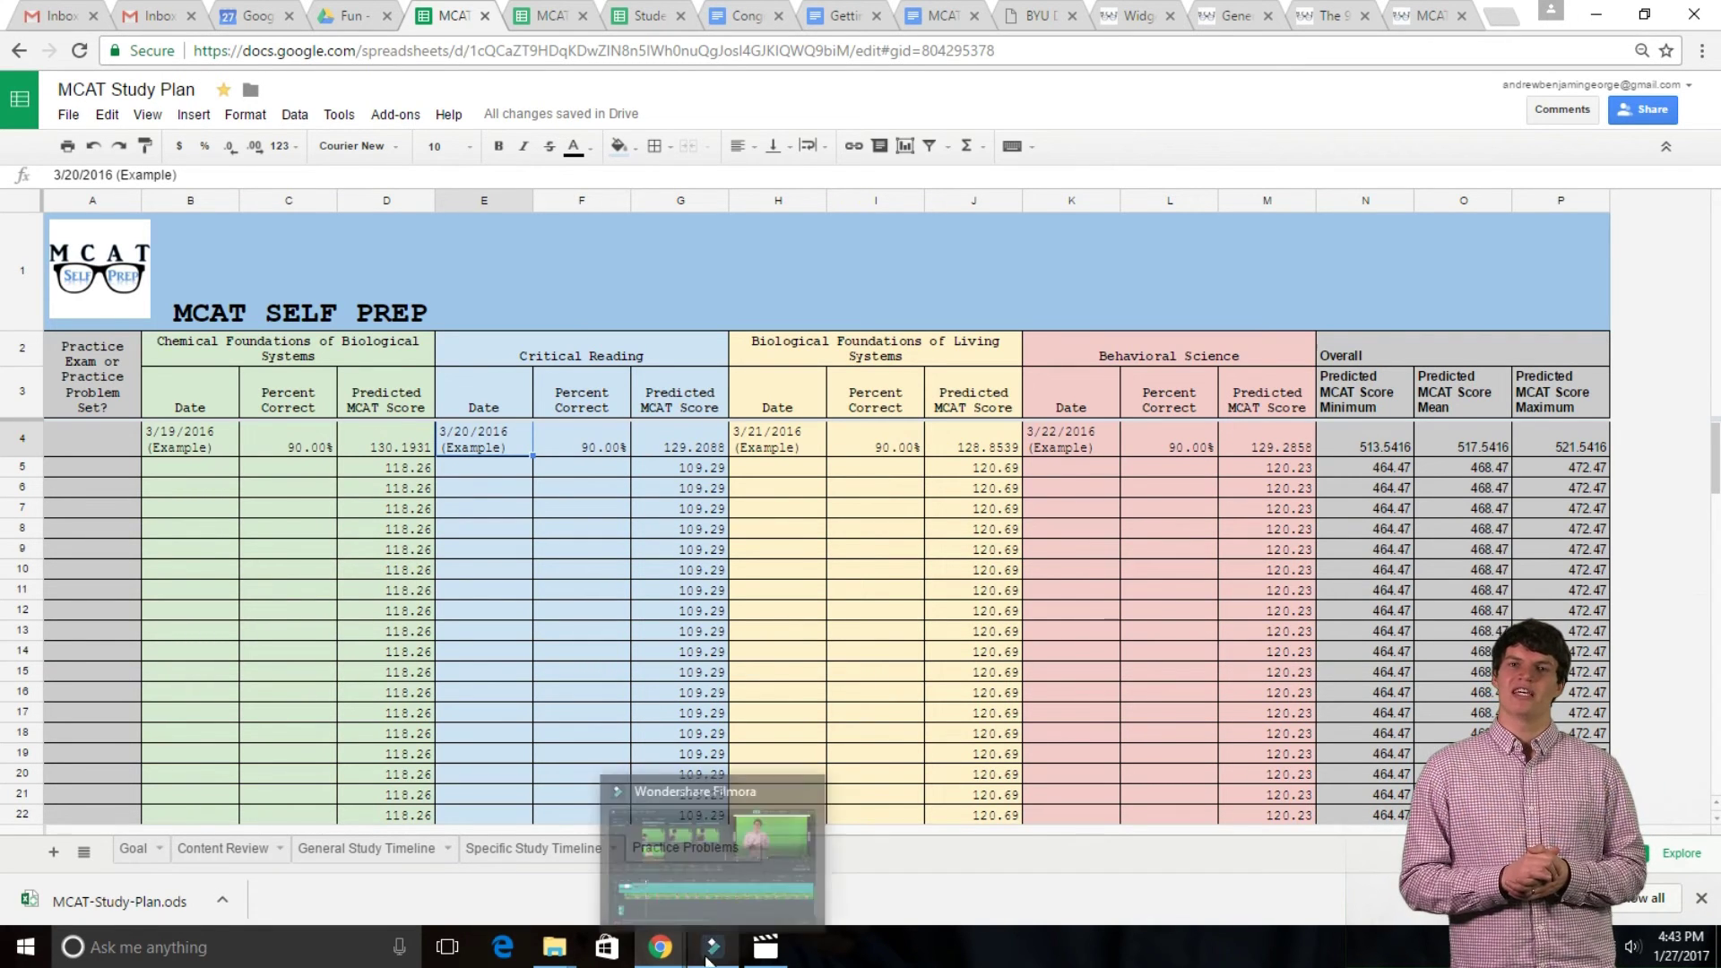